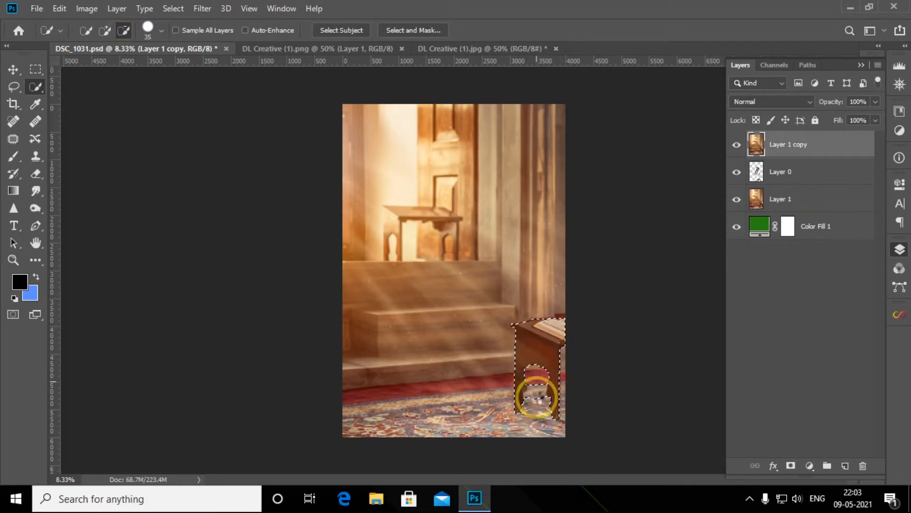
# - Mask Layer 1 copy down to the selected desk and apply the mask
pyautogui.click(13, 69)
pyautogui.click(790, 465)
pyautogui.moveTo(781, 149); pyautogui.dragTo(783, 178)
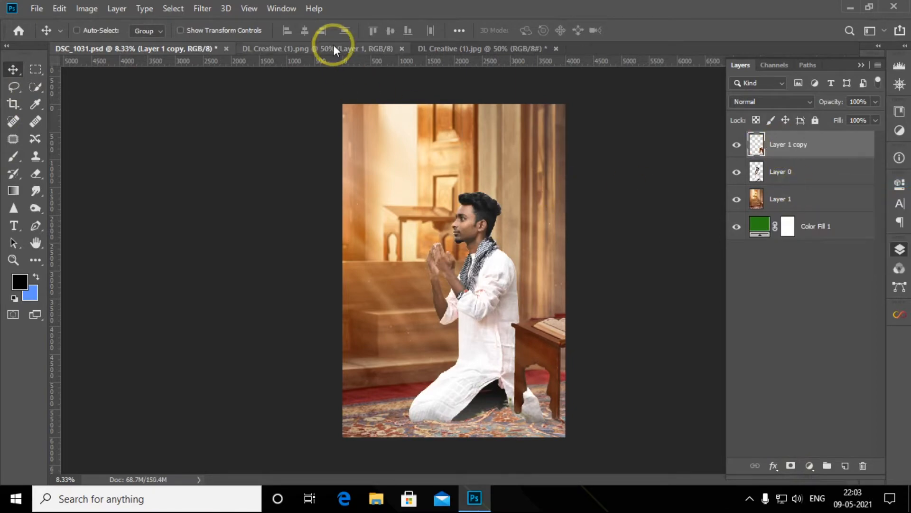
# - Flip the canvas of DL Creative (1).png horizontally and copy its light flare into DSC_1031.psd as a new layer
pyautogui.click(334, 48)
pyautogui.rightClick(449, 190)
pyautogui.click(82, 15)
pyautogui.click(89, 12)
pyautogui.moveTo(190, 134)
pyautogui.click(282, 196)
pyautogui.moveTo(380, 171); pyautogui.dragTo(426, 208)
# - Scale the light flare layer to about 552% over the upper part of the picture and set its blend mode to Screen
pyautogui.hotkey('ctrl', 't')
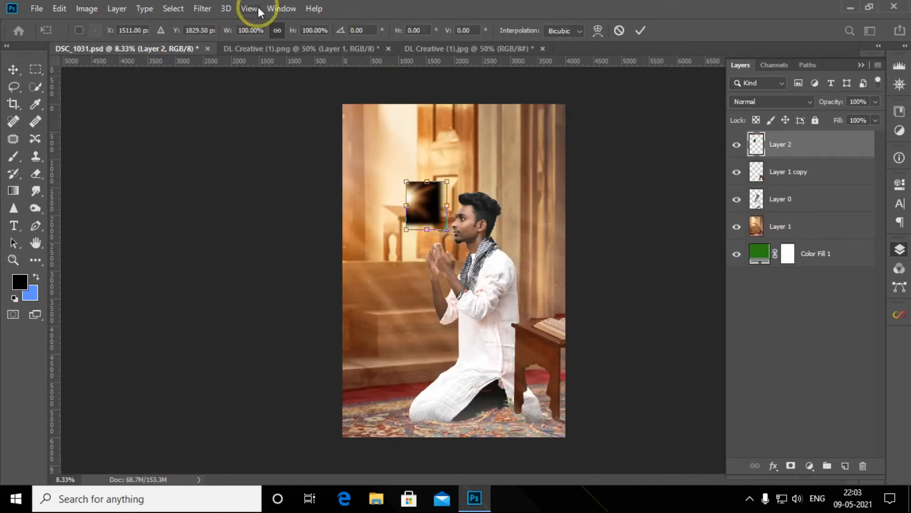
pyautogui.moveTo(290, 31); pyautogui.dragTo(546, 266)
pyautogui.moveTo(594, 382); pyautogui.dragTo(574, 358)
pyautogui.moveTo(493, 252); pyautogui.dragTo(499, 261)
pyautogui.moveTo(578, 86); pyautogui.dragTo(570, 98)
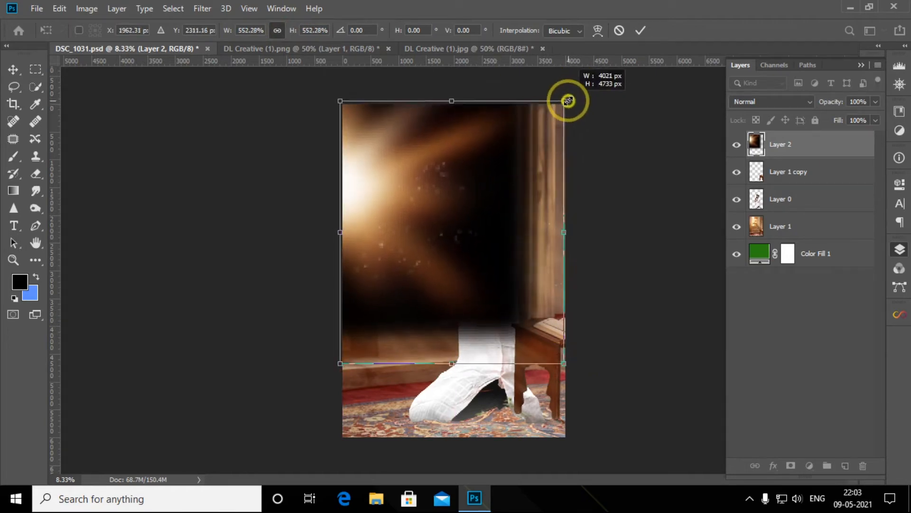
pyautogui.press('Return')
pyautogui.click(771, 102)
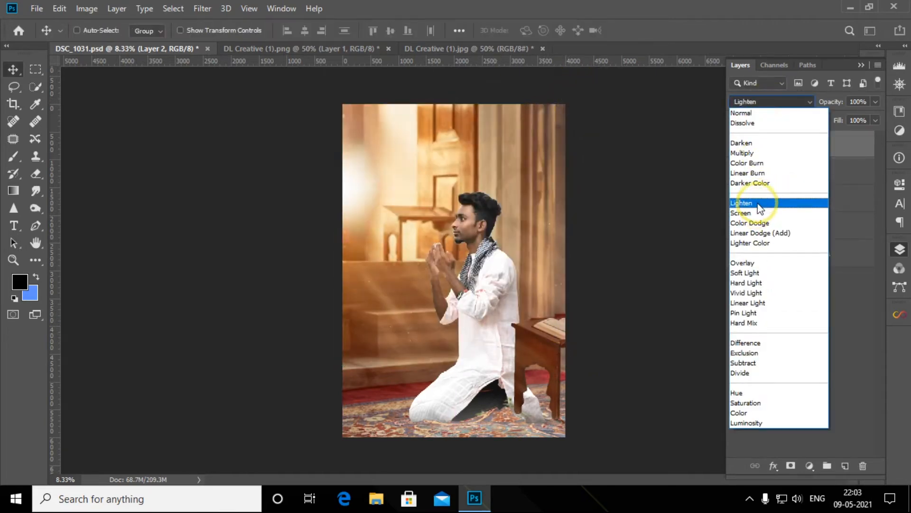
pyautogui.click(760, 213)
# - Enlarge the cut-out desk on Layer 1 copy and place it in the lower foreground, covering the man's legs
pyautogui.click(777, 174)
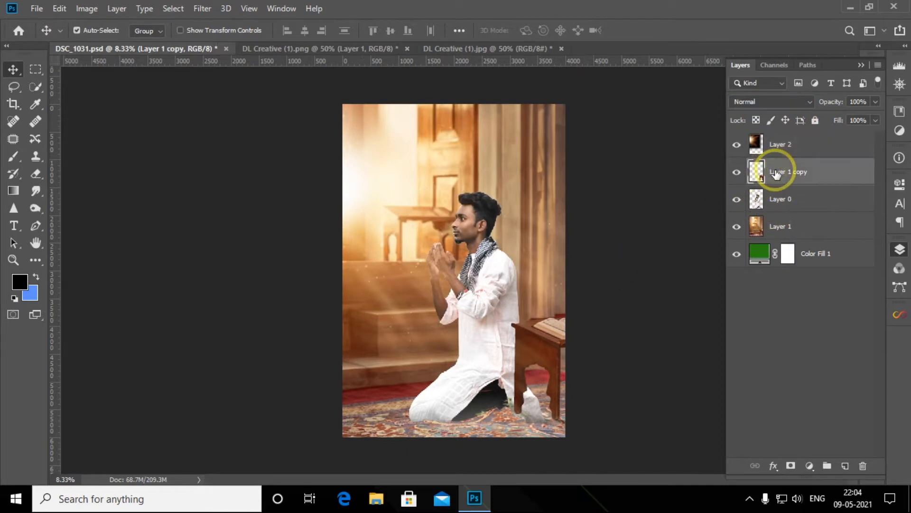
pyautogui.hotkey('ctrl', 't')
pyautogui.moveTo(294, 30); pyautogui.dragTo(489, 398)
pyautogui.press('Return')
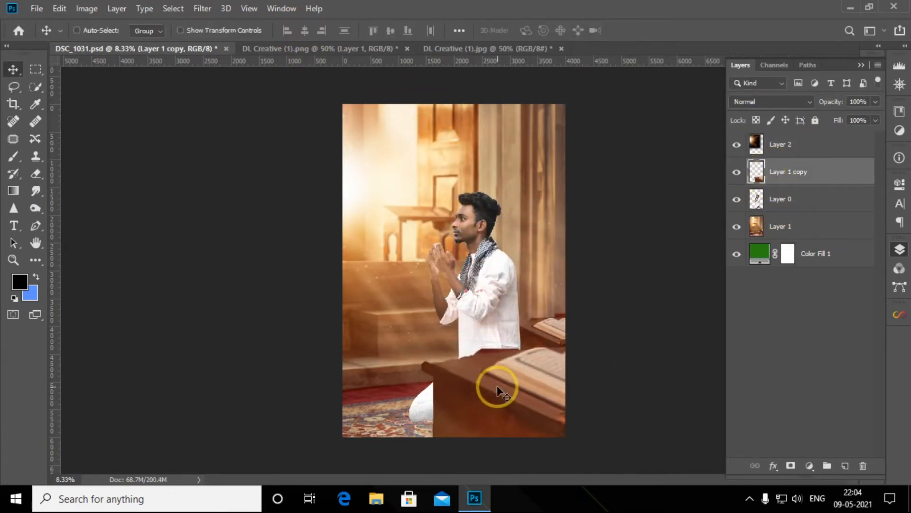
pyautogui.click(789, 466)
pyautogui.click(36, 173)
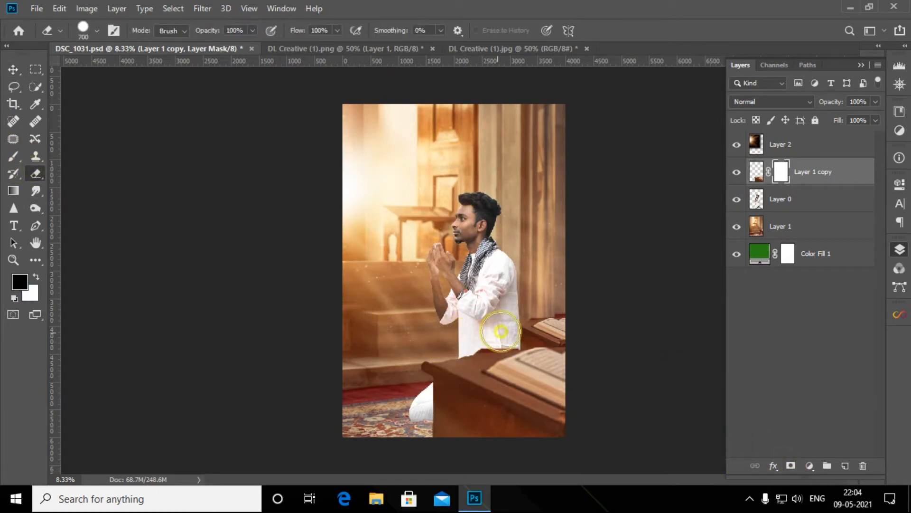
pyautogui.click(758, 175)
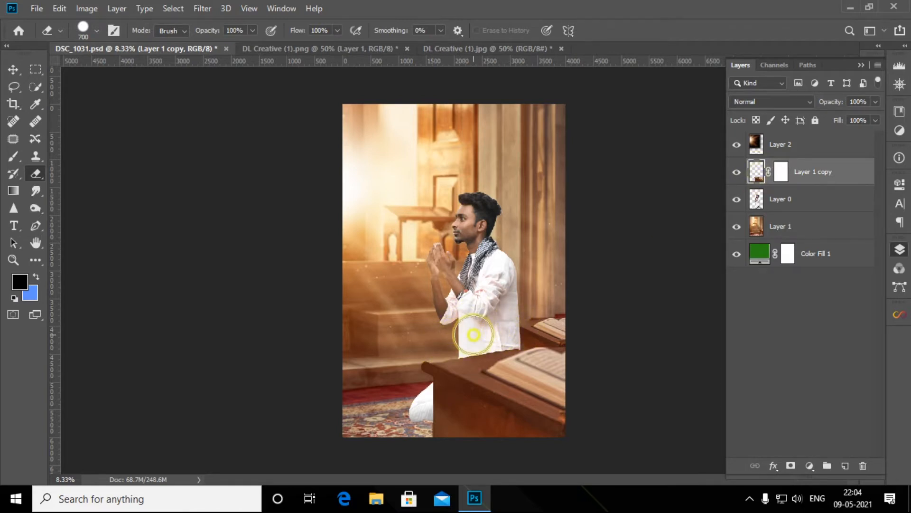
pyautogui.press('[')
pyautogui.moveTo(782, 175); pyautogui.dragTo(809, 211)
# - Apply a Gaussian Blur with a 64.0 pixel radius to the foreground desk layer
pyautogui.click(202, 8)
pyautogui.moveTo(351, 171)
pyautogui.click(380, 222)
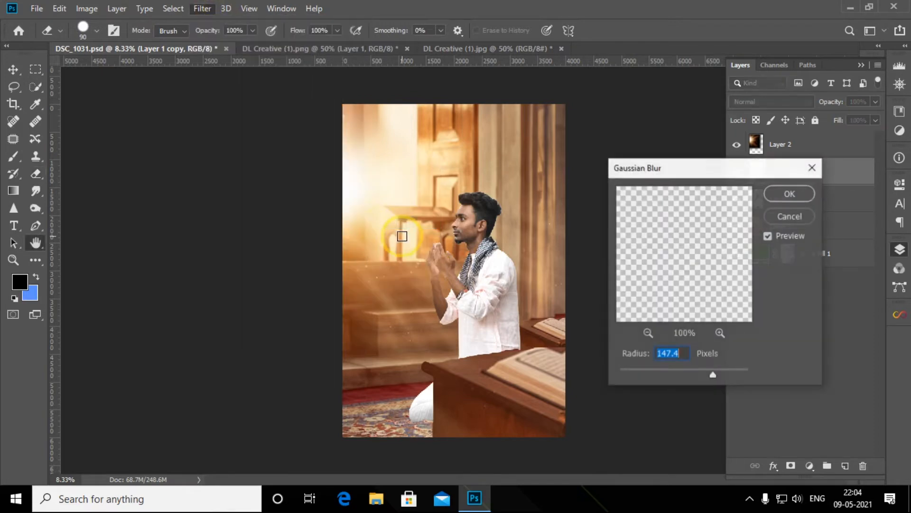
pyautogui.moveTo(713, 376); pyautogui.dragTo(694, 374)
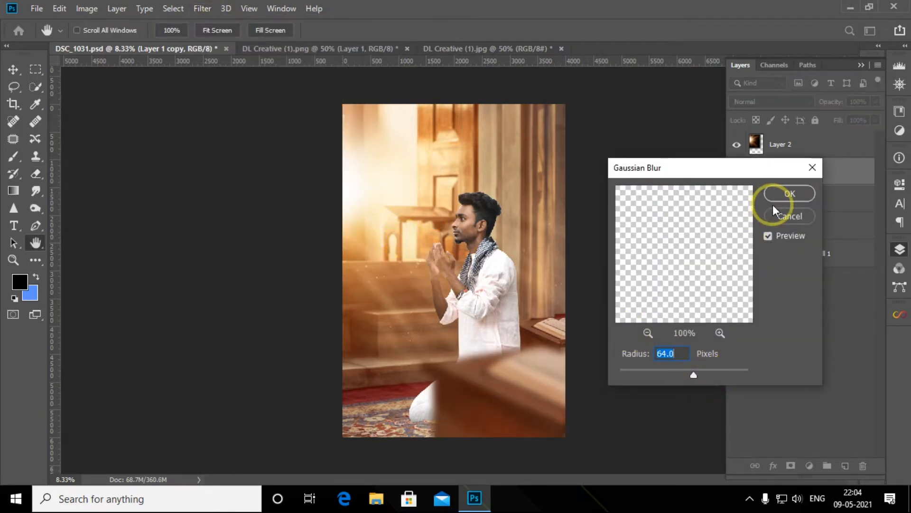
pyautogui.click(786, 194)
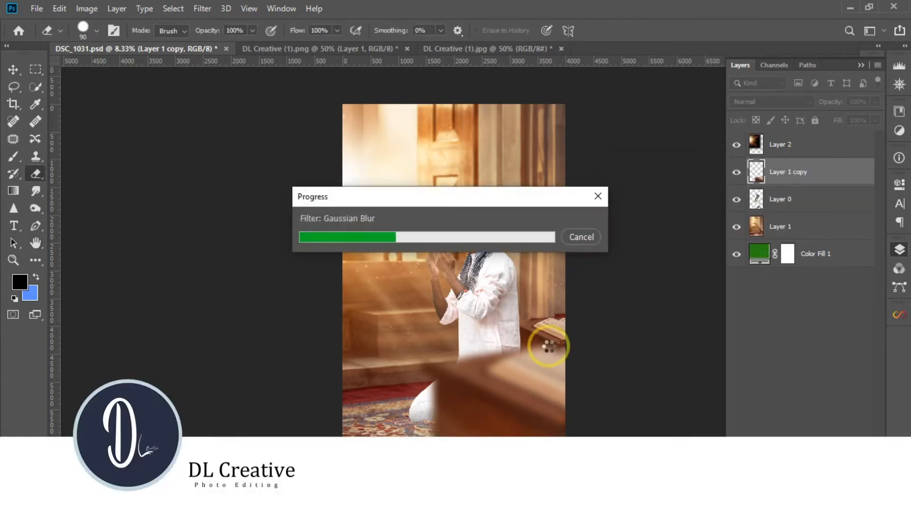
# - Enlarge the blurred foreground desk slightly with a free transform
pyautogui.hotkey('ctrl', 't')
pyautogui.moveTo(627, 358); pyautogui.dragTo(620, 330)
pyautogui.press('Return')
pyautogui.press('e')
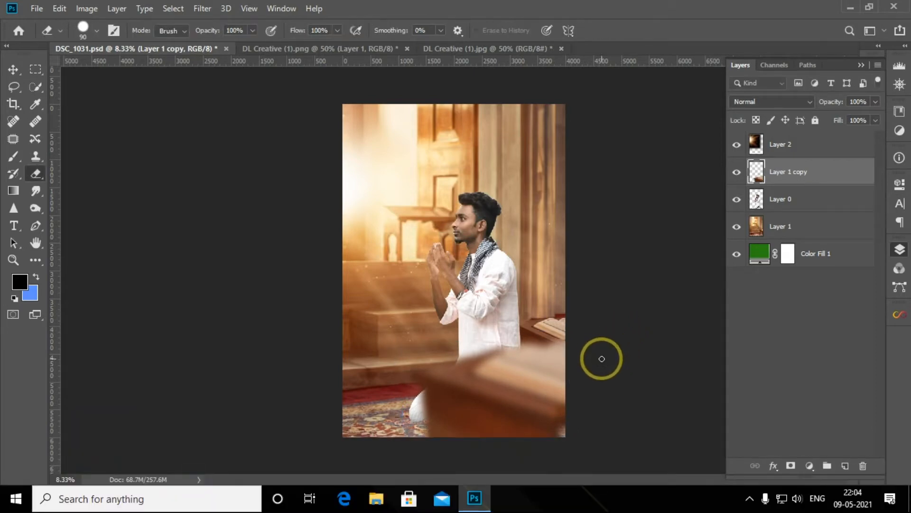
pyautogui.click(13, 70)
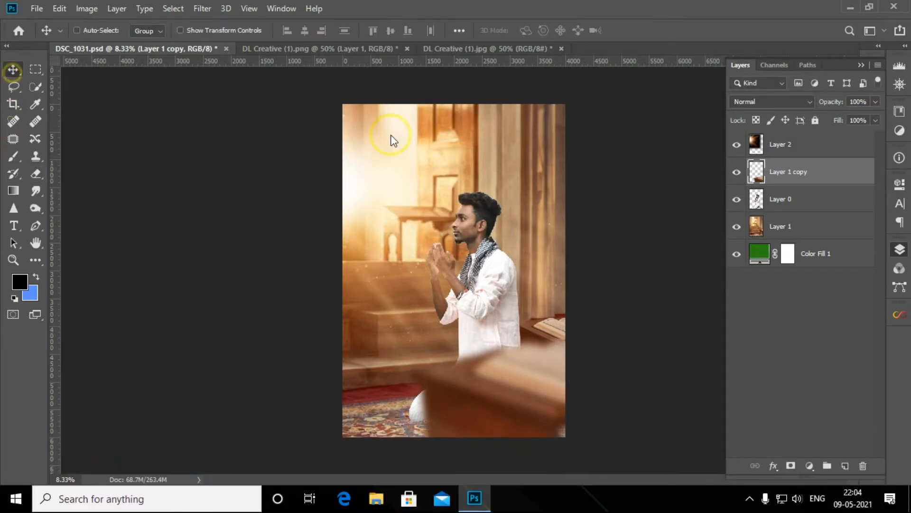
# - Open the man's layer, Layer 0, in the Camera Raw filter with before and after views side by side
pyautogui.click(793, 195)
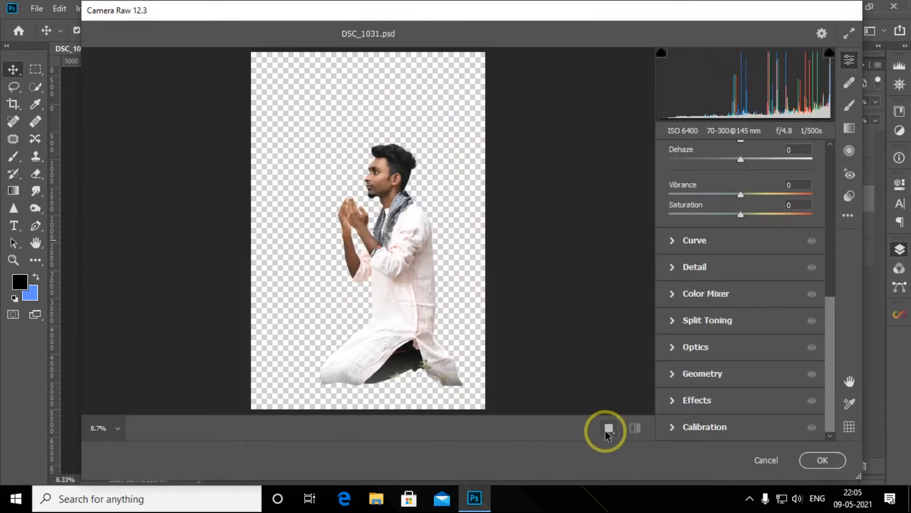
pyautogui.click(606, 427)
# - Set exposure to -0.35, contrast +11, highlights -100, shadows +71, whites +15, blacks -20 and texture +13
pyautogui.scroll(7, 733, 293)
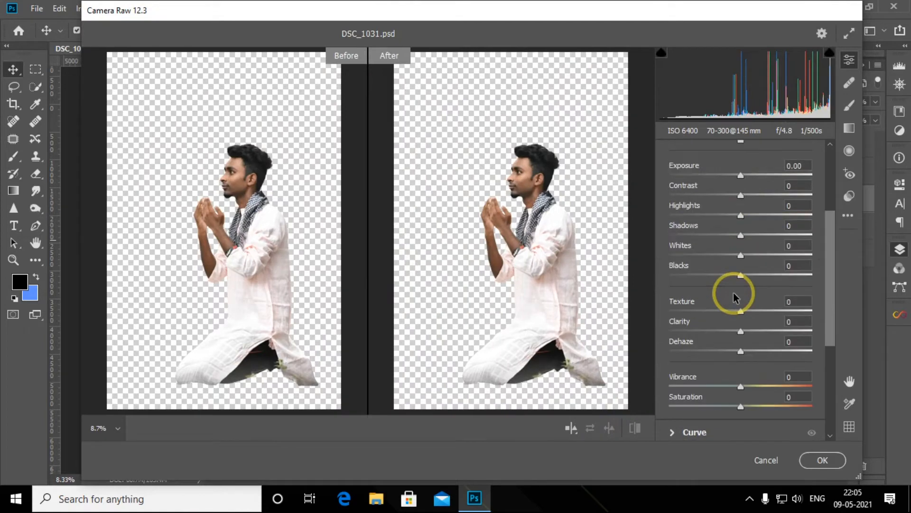
pyautogui.scroll(-1, 712, 285)
pyautogui.moveTo(741, 280); pyautogui.dragTo(669, 319)
pyautogui.moveTo(740, 340); pyautogui.dragTo(791, 340)
pyautogui.moveTo(741, 360); pyautogui.dragTo(725, 379)
pyautogui.moveTo(741, 416); pyautogui.dragTo(750, 416)
# - Set the man's vibrance to +23 and apply the Camera Raw adjustments
pyautogui.scroll(-4, 750, 370)
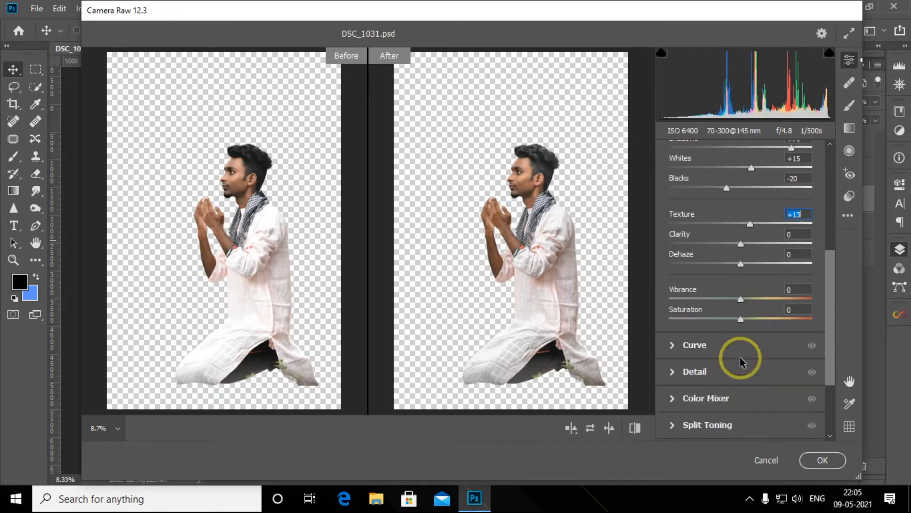
pyautogui.moveTo(742, 302); pyautogui.dragTo(759, 304)
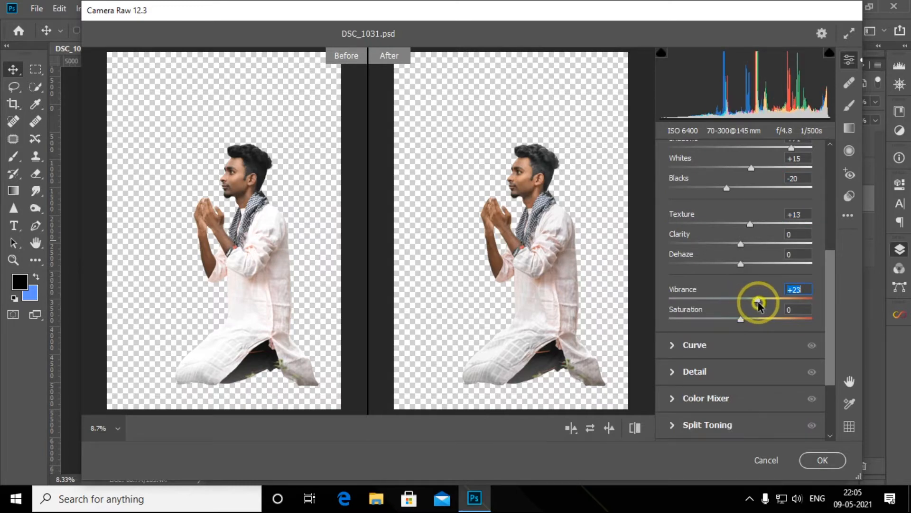
pyautogui.scroll(4, 755, 302)
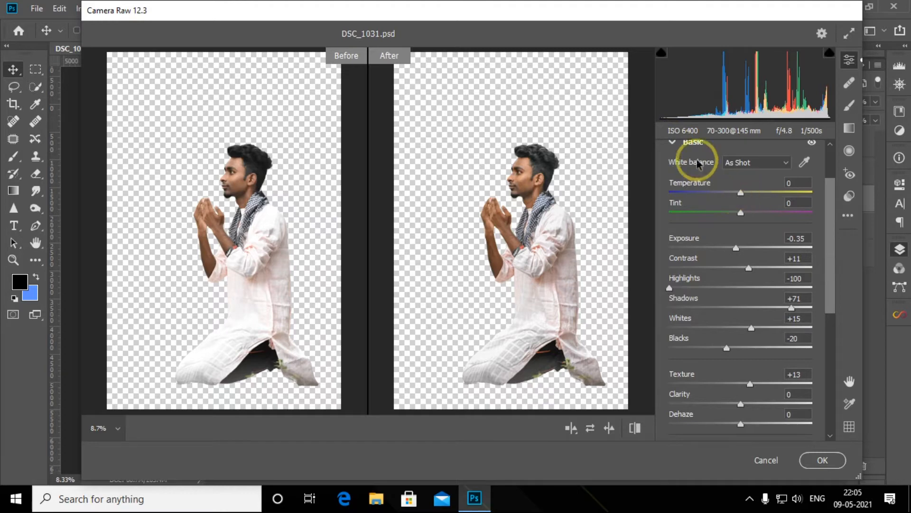
pyautogui.click(673, 142)
pyautogui.click(812, 458)
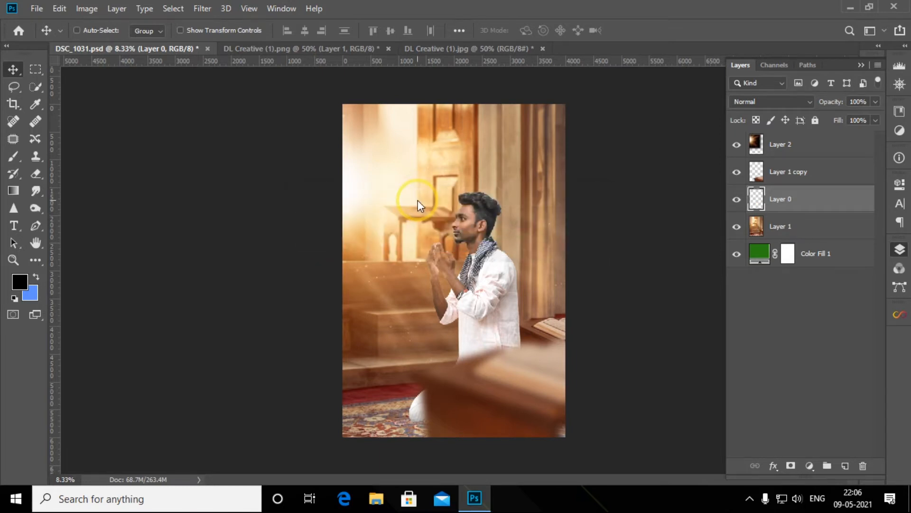
# - Close DL Creative (1).jpg and DL Creative (1).png without saving their changes
pyautogui.click(543, 48)
pyautogui.click(468, 193)
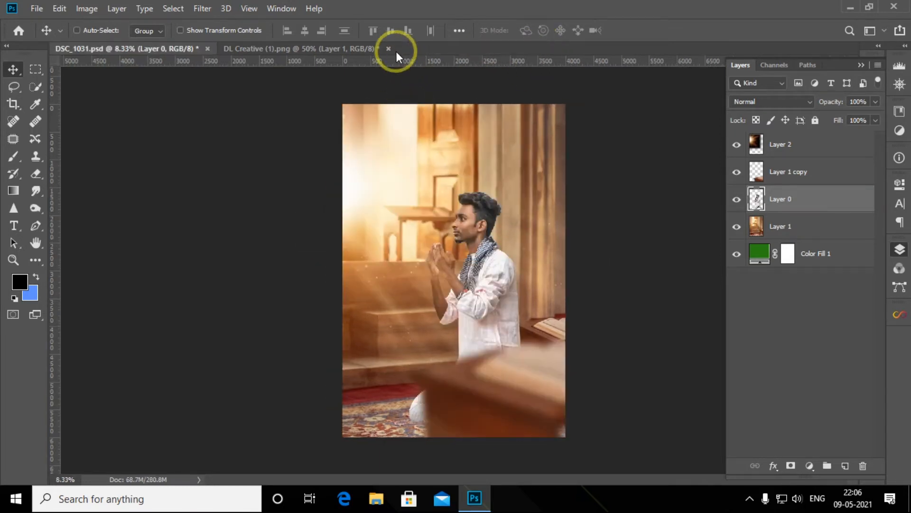
pyautogui.click(389, 48)
pyautogui.click(451, 193)
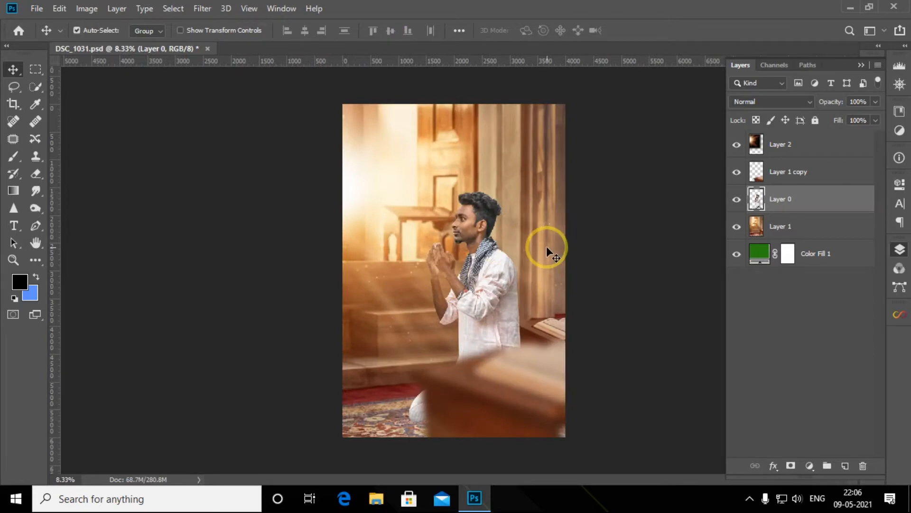
# - Darken the man's hair with the Burn tool using a 250 px brush, Midtones range and 25% exposure
pyautogui.scroll(3, 546, 246)
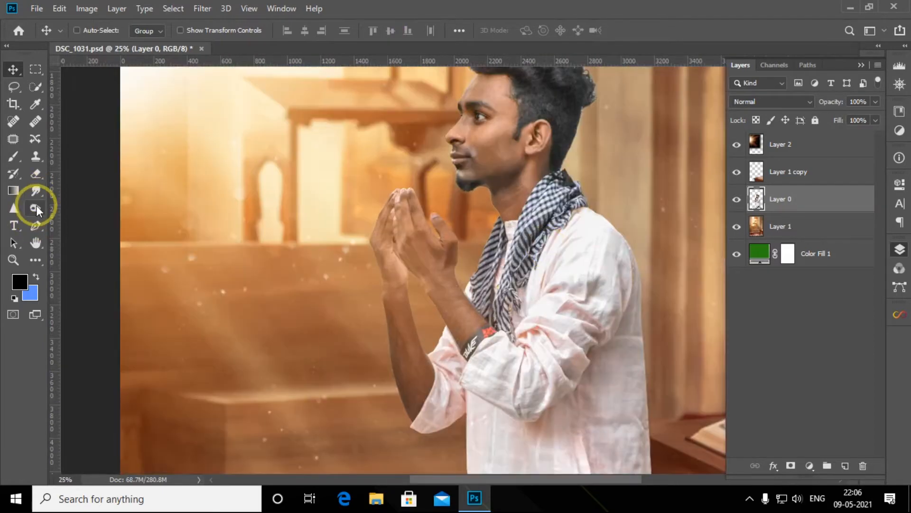
pyautogui.click(39, 205)
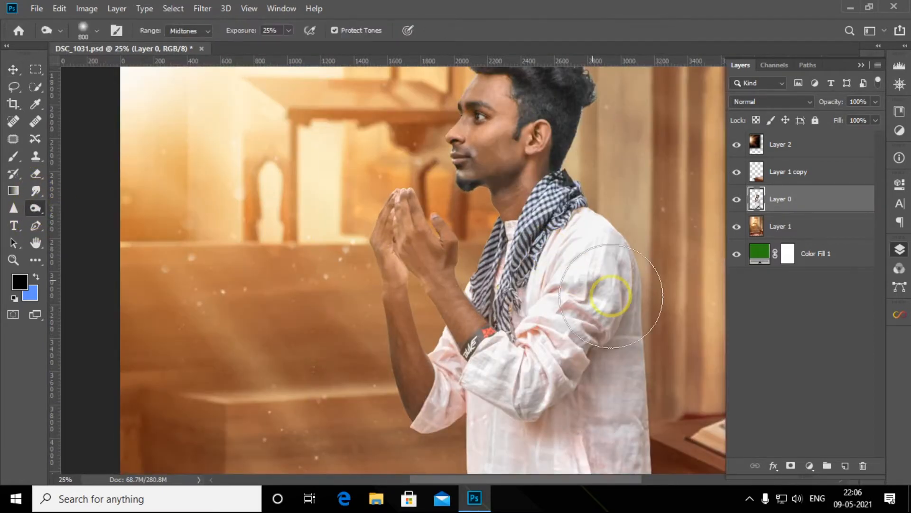
pyautogui.click(899, 248)
pyautogui.scroll(2, 853, 245)
pyautogui.scroll(1, 852, 245)
pyautogui.press('[')
pyautogui.press('[')
pyautogui.press('[')
pyautogui.press('[')
pyautogui.press('[')
pyautogui.press('[')
pyautogui.press('[')
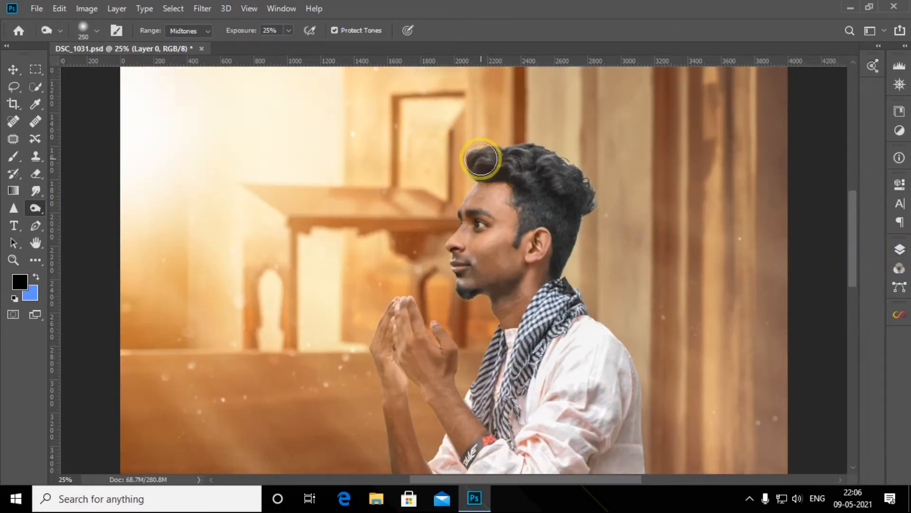
pyautogui.moveTo(490, 163)
pyautogui.mouseDown()
pyautogui.moveTo(546, 169)
pyautogui.moveTo(534, 197)
pyautogui.moveTo(568, 196)
pyautogui.moveTo(565, 228)
pyautogui.moveTo(482, 158)
pyautogui.moveTo(497, 171)
pyautogui.moveTo(541, 171)
pyautogui.moveTo(565, 264)
pyautogui.moveTo(523, 238)
pyautogui.moveTo(543, 163)
pyautogui.moveTo(571, 175)
pyautogui.moveTo(492, 158)
pyautogui.moveTo(589, 242)
pyautogui.moveTo(471, 295)
pyautogui.moveTo(596, 350)
pyautogui.mouseUp()
# - Burn the man's scarf and the area down to his wrist with a smaller 125 px brush
pyautogui.press('[')
pyautogui.press('[')
pyautogui.press('[')
pyautogui.press('[')
pyautogui.press('[')
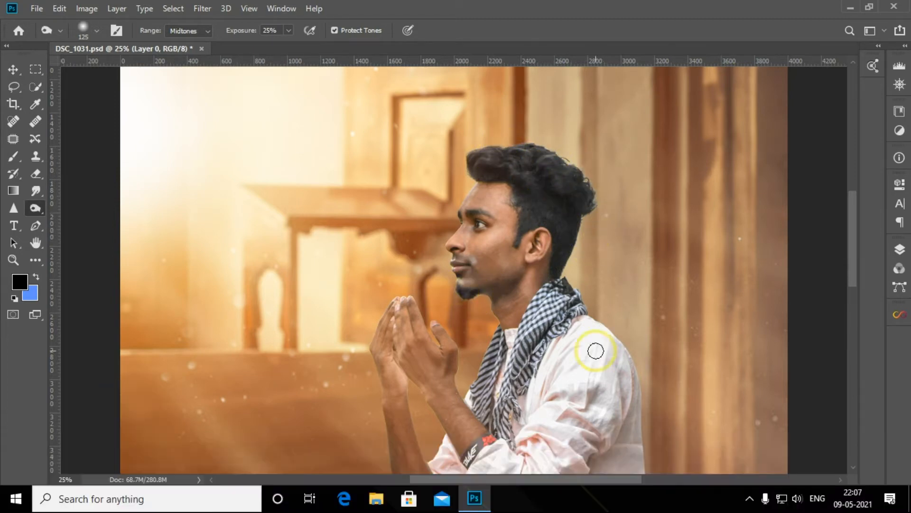
pyautogui.moveTo(558, 297)
pyautogui.mouseDown()
pyautogui.moveTo(509, 392)
pyautogui.moveTo(536, 321)
pyautogui.moveTo(550, 327)
pyautogui.moveTo(494, 408)
pyautogui.moveTo(492, 346)
pyautogui.moveTo(468, 456)
pyautogui.mouseUp()
# - Raise the burn exposure to 42% and darken the folds of the shirt's sleeve and torso with a 150 px brush
pyautogui.moveTo(855, 239); pyautogui.dragTo(853, 268)
pyautogui.click(253, 31)
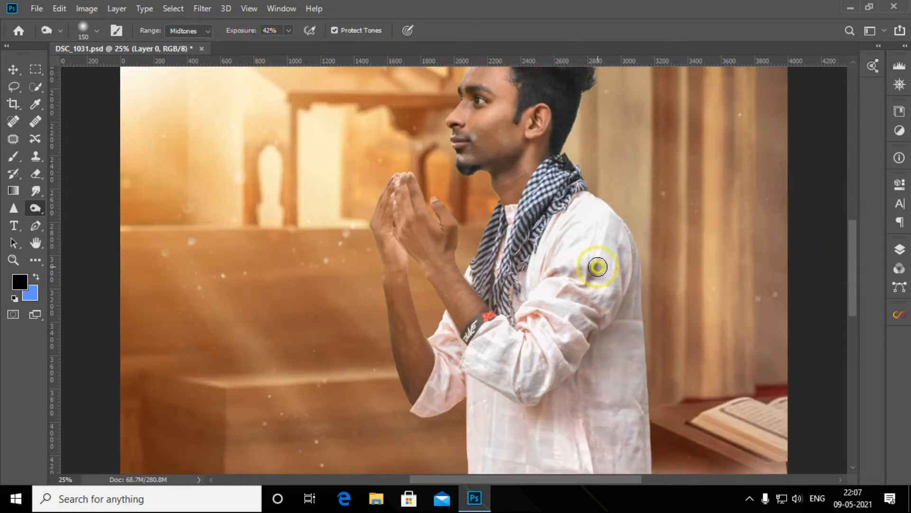
pyautogui.moveTo(526, 379)
pyautogui.mouseDown()
pyautogui.moveTo(540, 401)
pyautogui.moveTo(594, 350)
pyautogui.moveTo(633, 264)
pyautogui.moveTo(841, 271)
pyautogui.mouseUp()
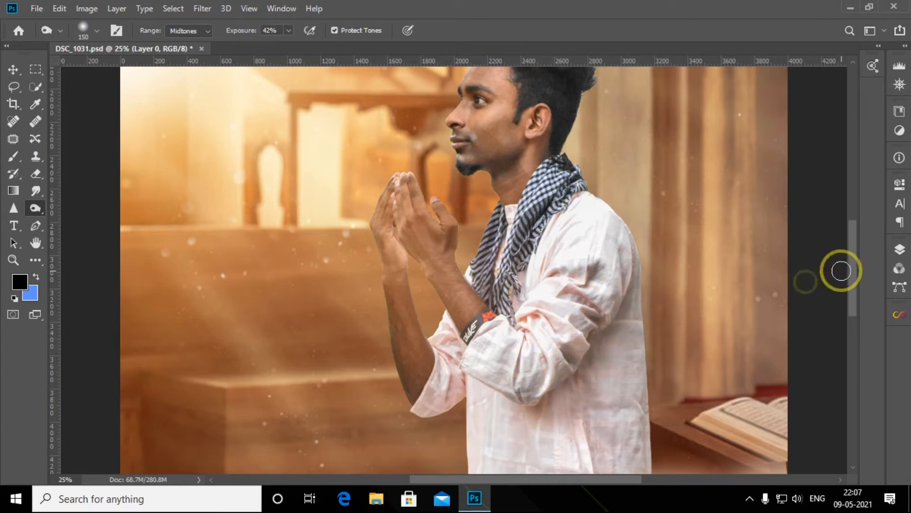
# - Burn the lower shirt, the far sleeve's end and the bottom of the scarf with a 175 px brush
pyautogui.scroll(-5, 852, 312)
pyautogui.press(']')
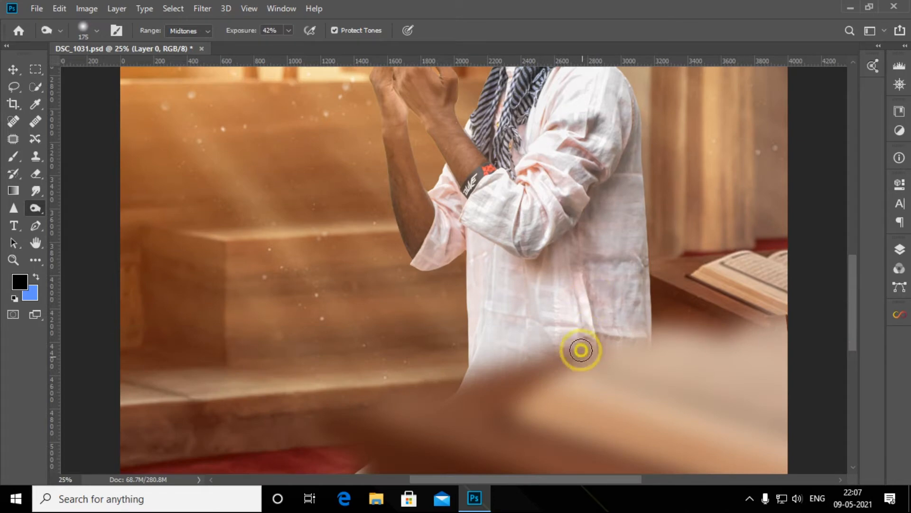
pyautogui.moveTo(581, 350); pyautogui.dragTo(548, 352)
pyautogui.moveTo(444, 264)
pyautogui.mouseDown()
pyautogui.moveTo(380, 169)
pyautogui.moveTo(415, 265)
pyautogui.mouseUp()
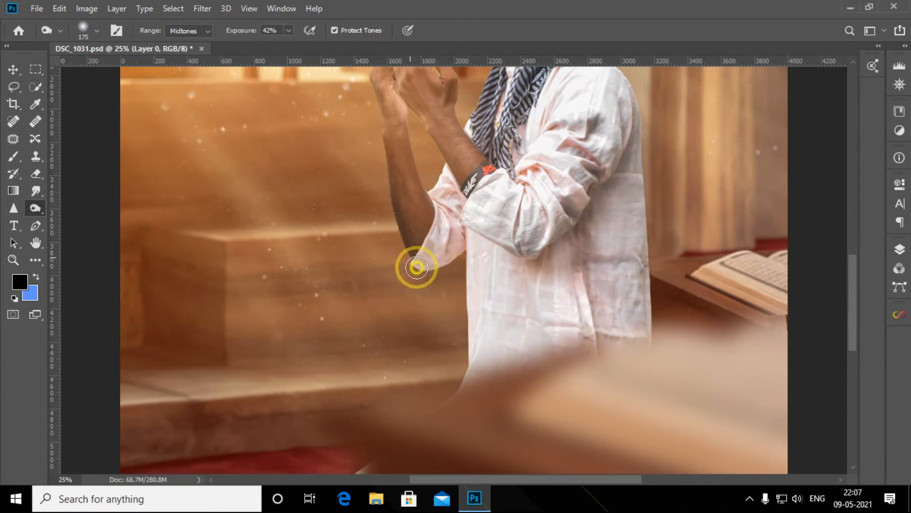
pyautogui.scroll(3, 472, 294)
pyautogui.moveTo(472, 294)
pyautogui.mouseDown()
pyautogui.moveTo(494, 197)
pyautogui.moveTo(501, 266)
pyautogui.mouseUp()
pyautogui.scroll(1, 473, 293)
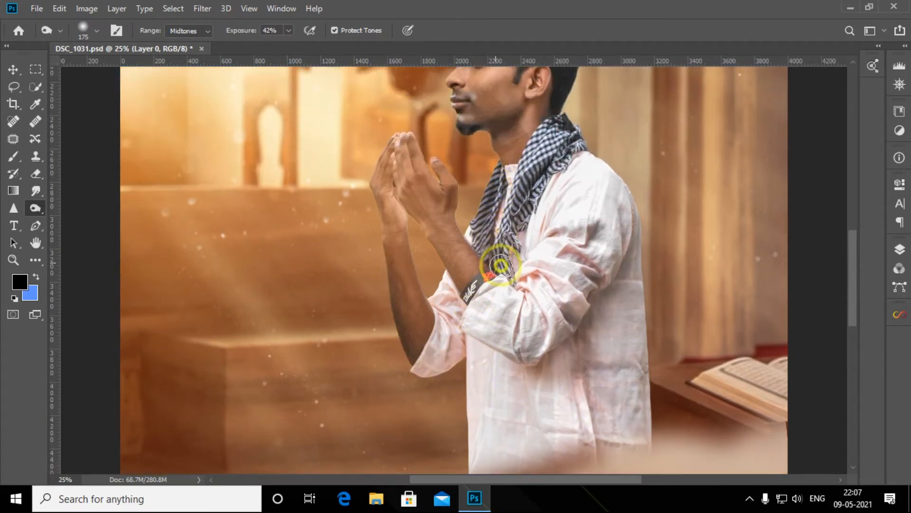
pyautogui.scroll(-3, 574, 211)
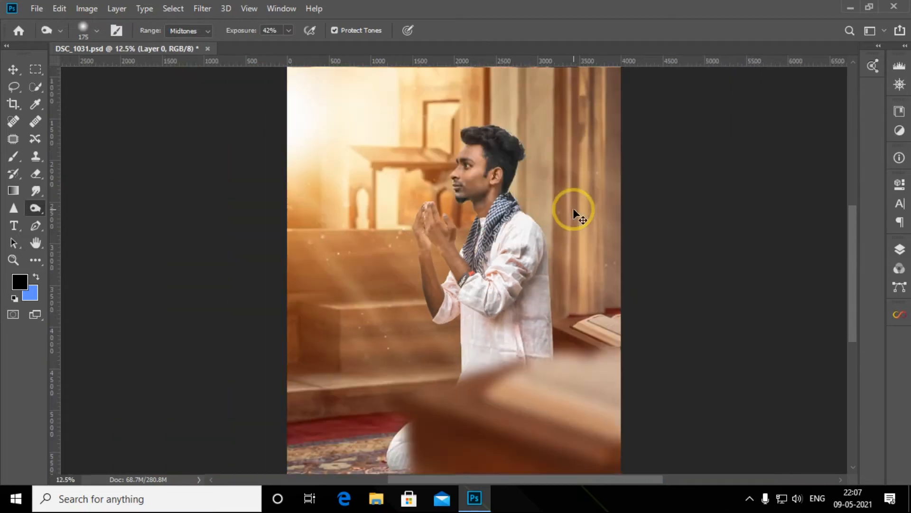
# - Brighten the highlights of the man's scarf and upper sleeve with the Dodge tool, using Midtones range, 42% exposure and a 60 px brush
pyautogui.click(12, 71)
pyautogui.scroll(4, 611, 300)
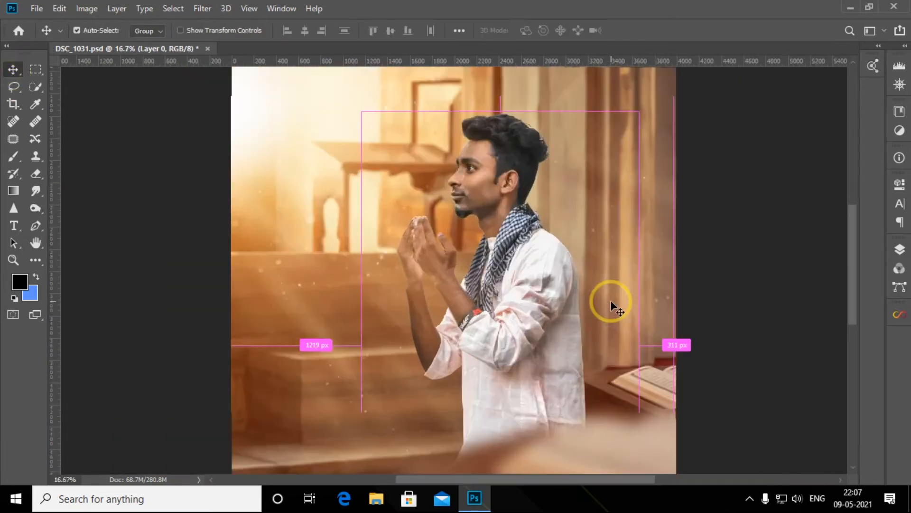
pyautogui.click(36, 207)
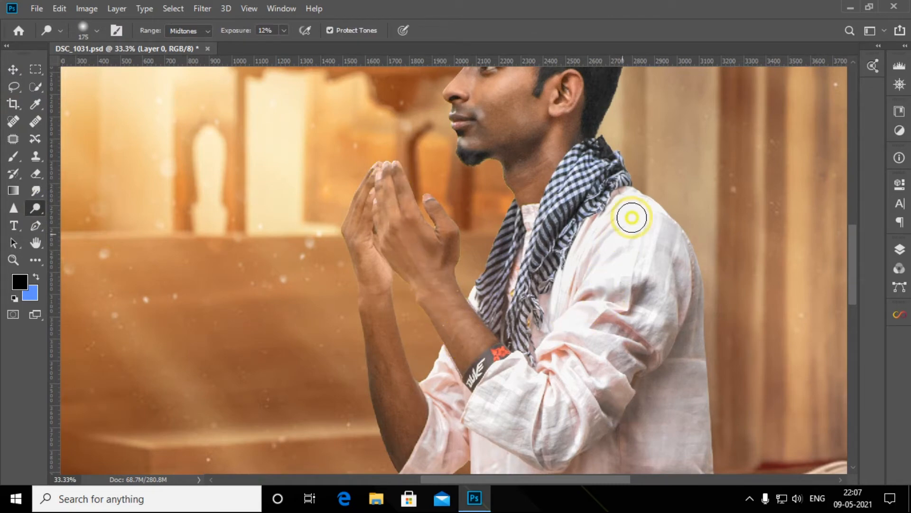
pyautogui.click(266, 32)
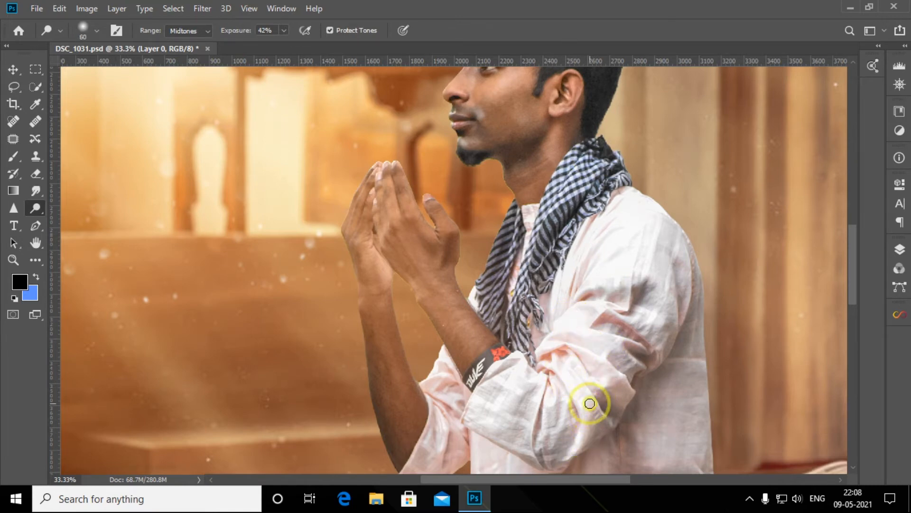
# - Dodge the lower shirt and the far sleeve's cuff with the brush enlarged to 80 px
pyautogui.scroll(-5, 854, 321)
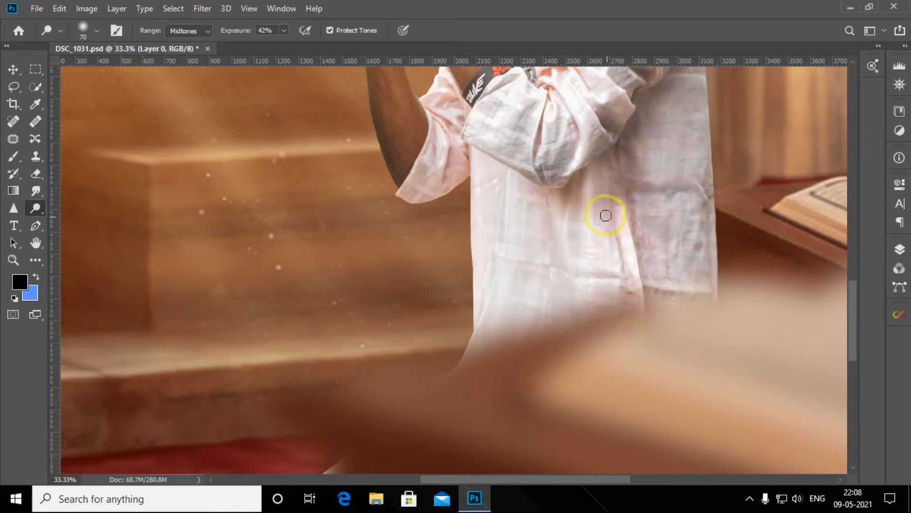
pyautogui.press(']')
pyautogui.press(']')
pyautogui.press(']')
pyautogui.scroll(3, 853, 296)
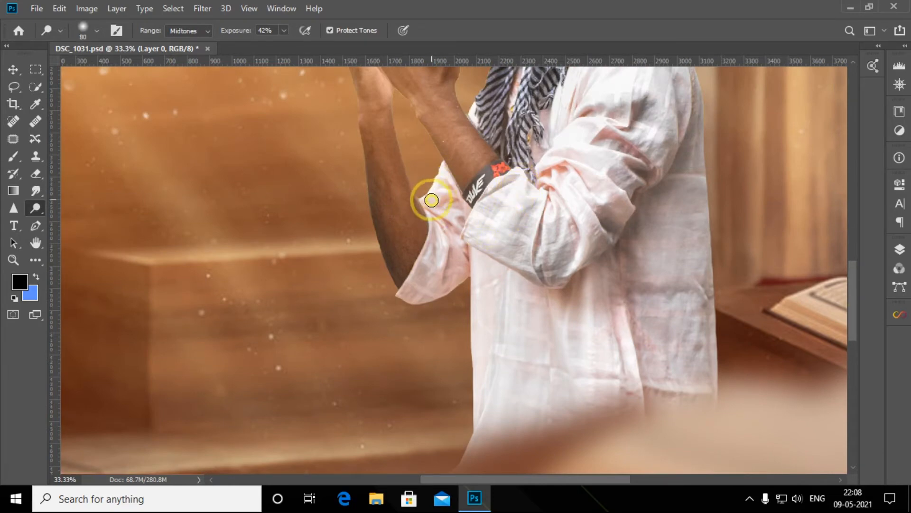
pyautogui.moveTo(431, 265); pyautogui.dragTo(437, 296)
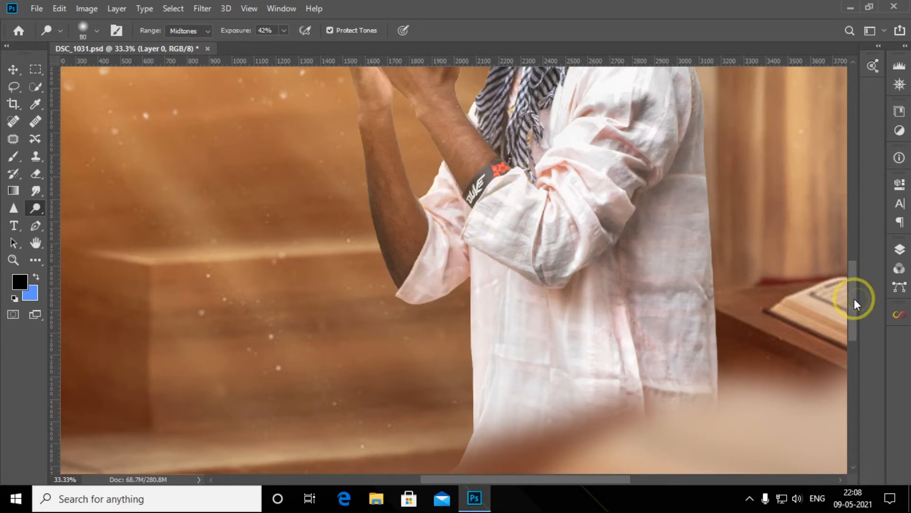
pyautogui.hotkey('ctrl', '-')
pyautogui.hotkey('ctrl', '-')
pyautogui.hotkey('ctrl', '-')
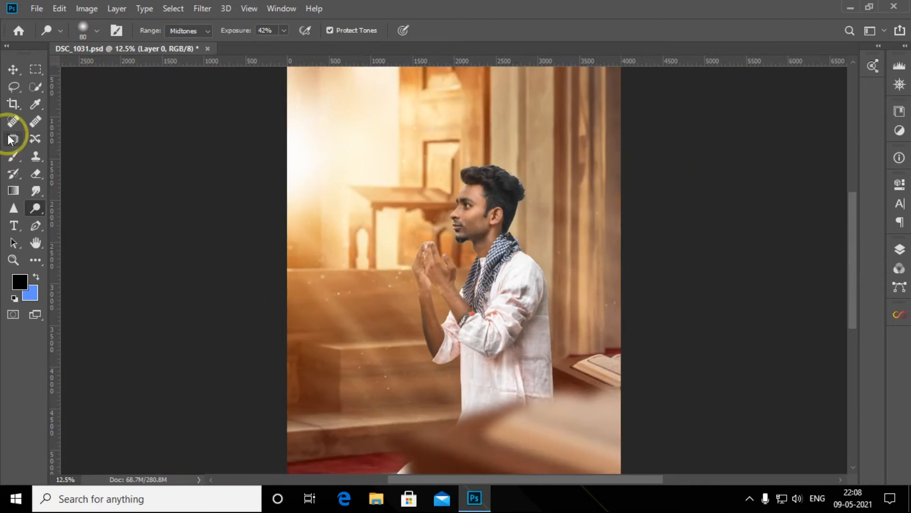
# - Add an empty layer directly above the man's layer and set the foreground colour to orange #ff8808
pyautogui.click(13, 70)
pyautogui.click(900, 250)
pyautogui.click(845, 466)
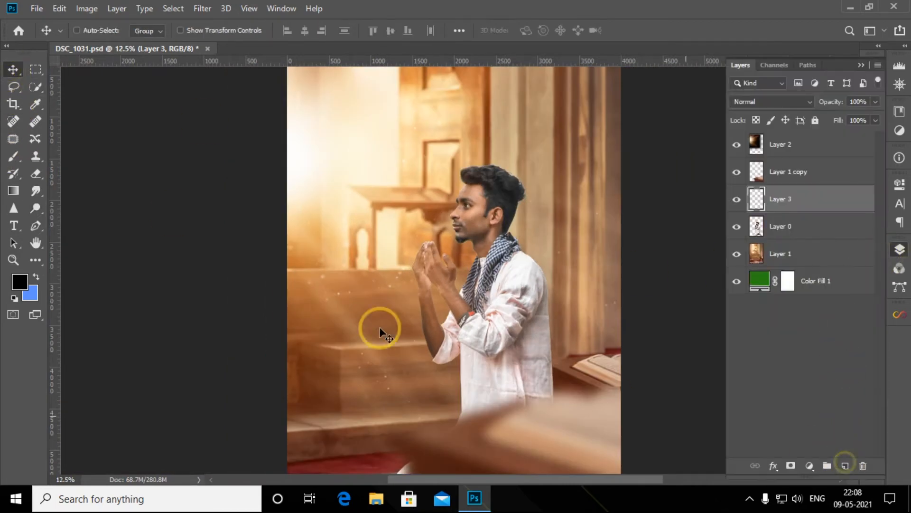
pyautogui.press('i')
pyautogui.click(20, 283)
pyautogui.click(728, 280)
pyautogui.click(710, 217)
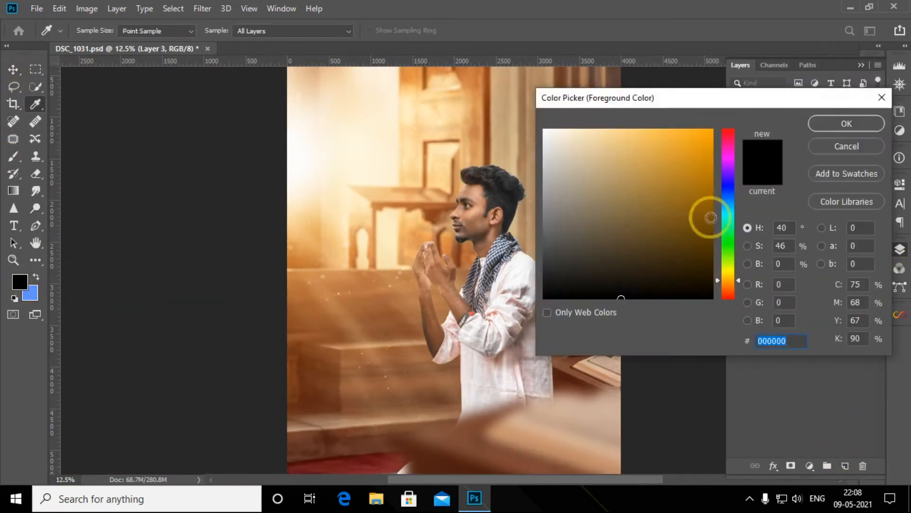
pyautogui.click(733, 269)
pyautogui.click(708, 148)
pyautogui.click(824, 124)
pyautogui.press('v')
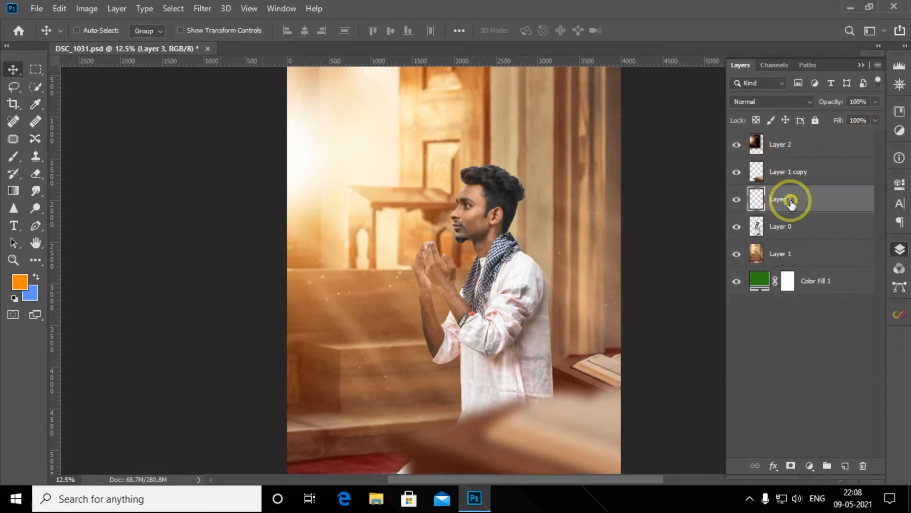
# - Clip Layer 3 to the man's layer and load his outline as a selection, keeping the orange foreground colour
pyautogui.rightClick(807, 198)
pyautogui.click(671, 198)
pyautogui.keyDown('ctrl'); pyautogui.click(756, 226); pyautogui.keyUp('ctrl')
pyautogui.press('i')
pyautogui.click(19, 282)
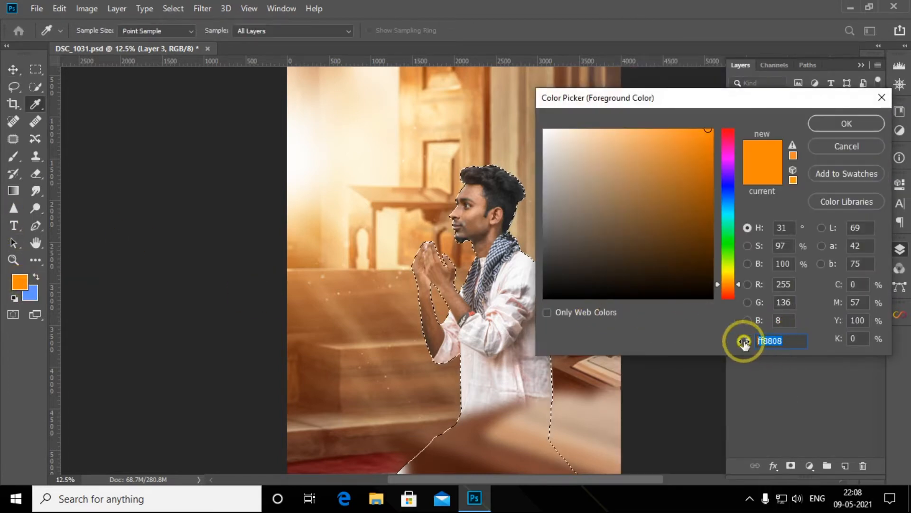
pyautogui.click(847, 124)
# - Set Layer 3 to Screen blending and paint orange light along the man's front with a 900 px brush at 82% opacity
pyautogui.click(13, 157)
pyautogui.click(752, 101)
pyautogui.click(750, 203)
pyautogui.press(']')
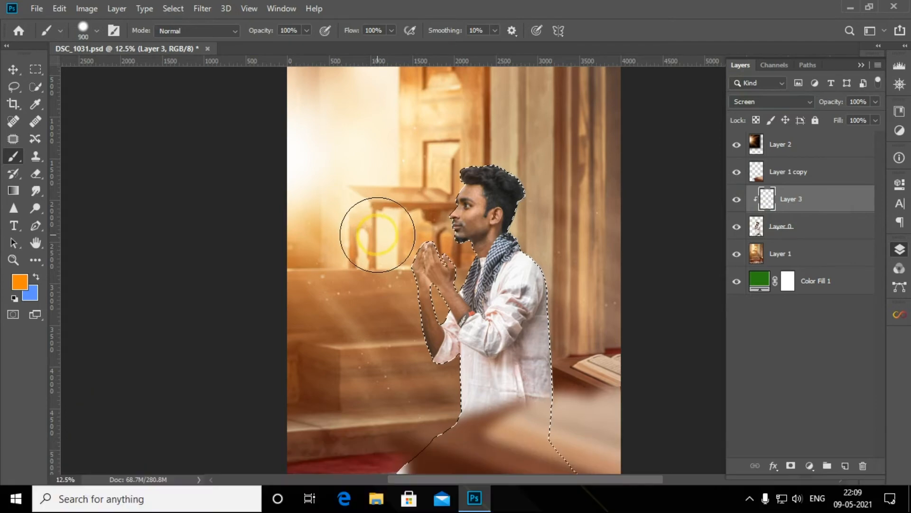
pyautogui.click(269, 31)
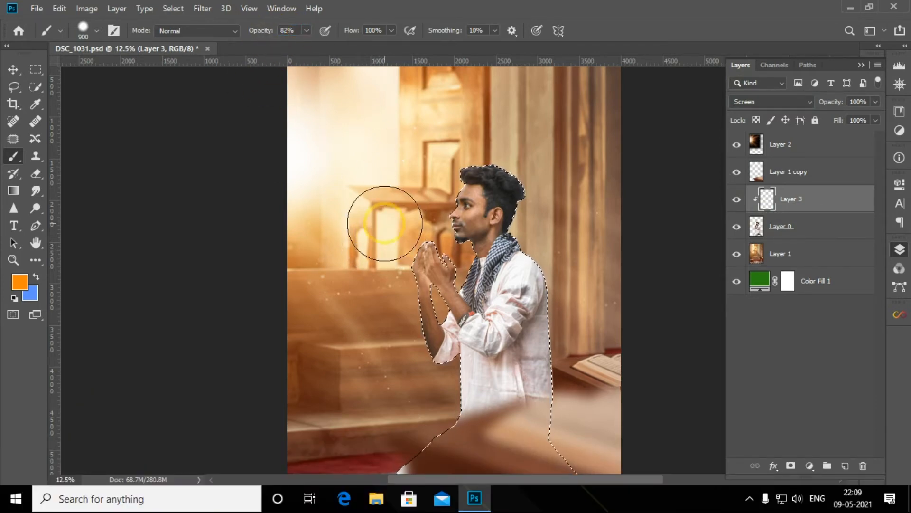
pyautogui.moveTo(376, 232)
pyautogui.mouseDown()
pyautogui.moveTo(366, 321)
pyautogui.moveTo(389, 375)
pyautogui.moveTo(358, 278)
pyautogui.moveTo(385, 209)
pyautogui.moveTo(370, 262)
pyautogui.moveTo(394, 200)
pyautogui.moveTo(411, 195)
pyautogui.moveTo(446, 128)
pyautogui.moveTo(474, 122)
pyautogui.moveTo(443, 136)
pyautogui.moveTo(495, 125)
pyautogui.moveTo(452, 135)
pyautogui.moveTo(393, 197)
pyautogui.moveTo(401, 225)
pyautogui.moveTo(375, 240)
pyautogui.moveTo(385, 239)
pyautogui.moveTo(368, 309)
pyautogui.moveTo(385, 280)
pyautogui.moveTo(388, 311)
pyautogui.moveTo(374, 372)
pyautogui.moveTo(324, 260)
pyautogui.moveTo(447, 233)
pyautogui.moveTo(378, 312)
pyautogui.moveTo(381, 359)
pyautogui.moveTo(379, 216)
pyautogui.moveTo(416, 179)
pyautogui.moveTo(426, 193)
pyautogui.moveTo(345, 158)
pyautogui.moveTo(420, 187)
pyautogui.moveTo(413, 177)
pyautogui.moveTo(496, 113)
pyautogui.moveTo(587, 186)
pyautogui.moveTo(598, 314)
pyautogui.moveTo(374, 378)
pyautogui.moveTo(404, 383)
pyautogui.moveTo(376, 303)
pyautogui.moveTo(391, 388)
pyautogui.moveTo(360, 244)
pyautogui.mouseUp()
# - Reduce the brush to 125 px, clear the selection and compare the man with and without the orange light layer
pyautogui.press('[')
pyautogui.press('[')
pyautogui.press('[')
pyautogui.press('[')
pyautogui.press('[')
pyautogui.press('[')
pyautogui.press('[')
pyautogui.press('[')
pyautogui.press('[')
pyautogui.press('[')
pyautogui.hotkey('ctrl', 'd')
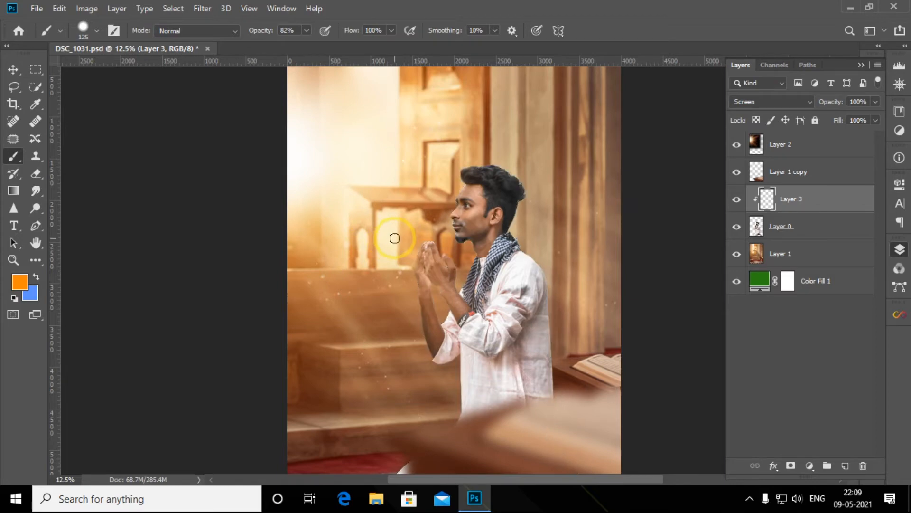
pyautogui.click(736, 202)
pyautogui.click(737, 202)
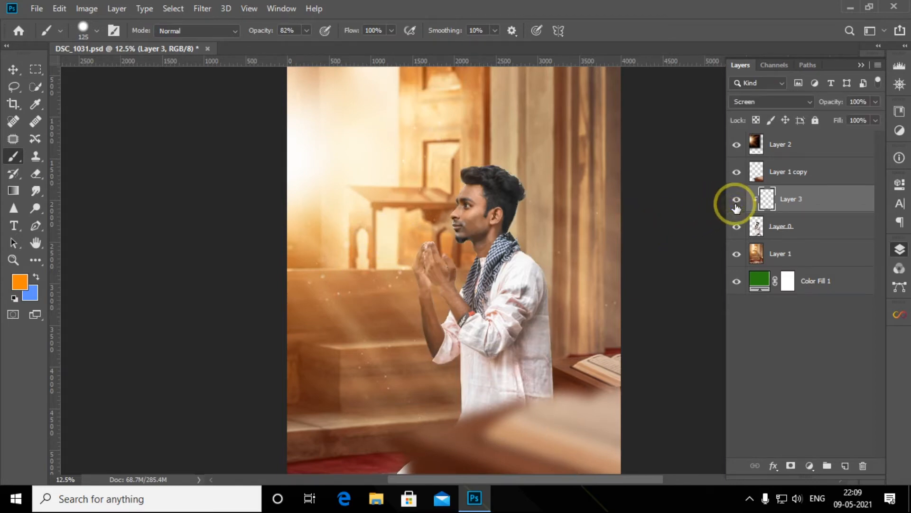
# - Add a Selective Color adjustment clipped to the man's layer and set Black to +7% for the Blacks
pyautogui.hotkey('ctrl', '-')
pyautogui.click(15, 71)
pyautogui.click(791, 227)
pyautogui.click(809, 465)
pyautogui.click(808, 457)
pyautogui.click(812, 228)
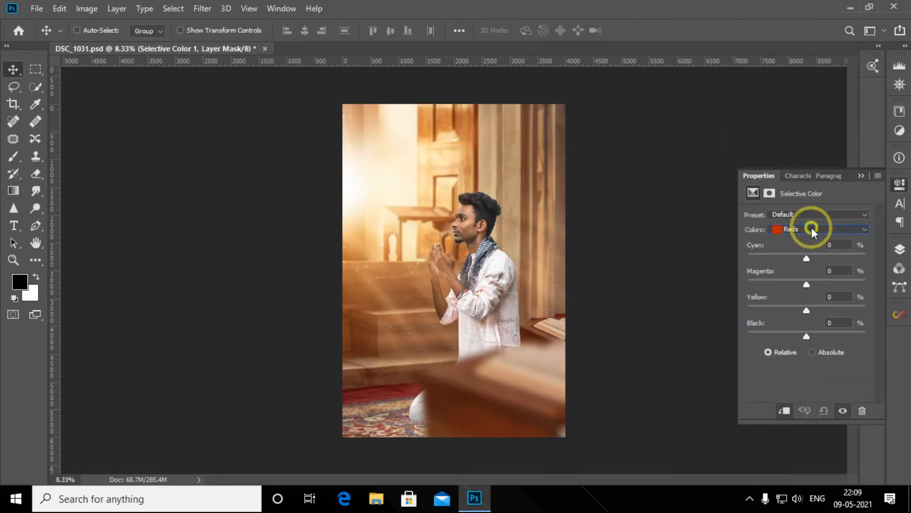
pyautogui.click(802, 325)
pyautogui.moveTo(808, 337); pyautogui.dragTo(811, 335)
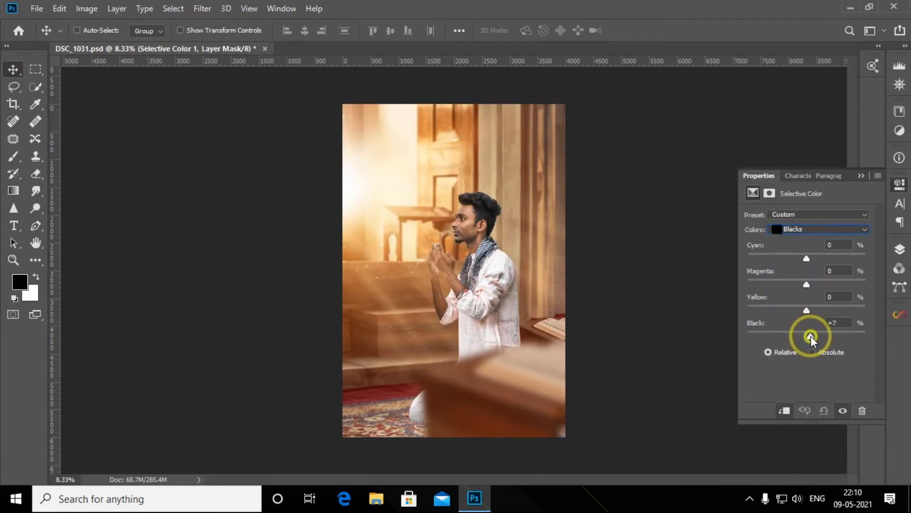
# - Examine up close how the man's tones blend with the sunlit background
pyautogui.click(899, 249)
pyautogui.click(810, 145)
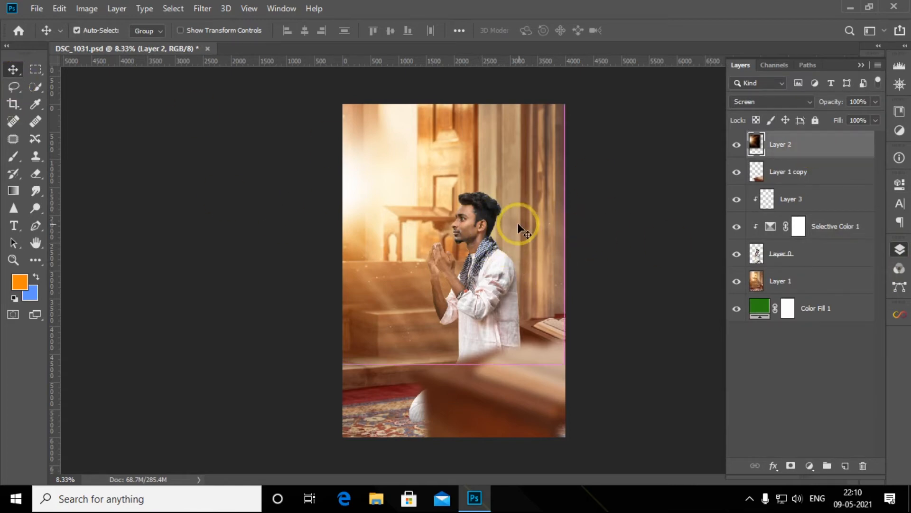
pyautogui.hotkey('ctrl', '+')
pyautogui.hotkey('ctrl', '+')
pyautogui.hotkey('ctrl', '+')
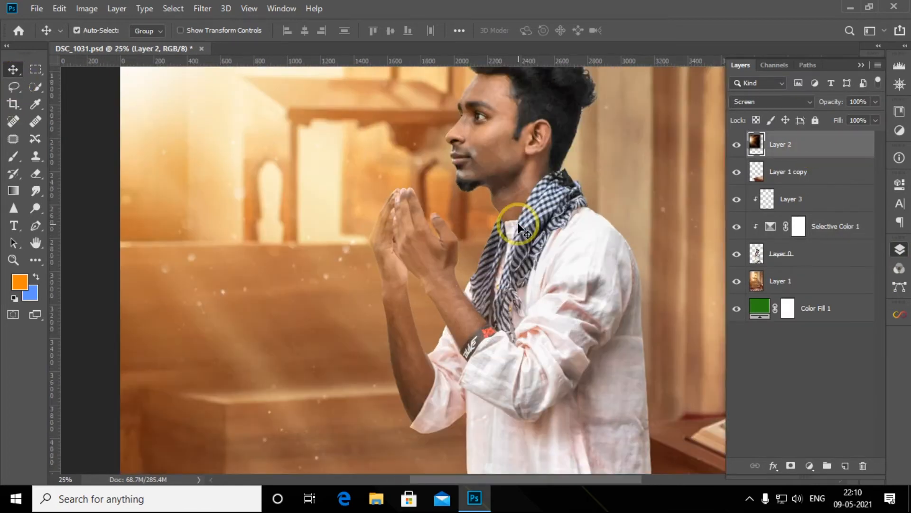
pyautogui.hotkey('ctrl', '-')
pyautogui.hotkey('ctrl', '-')
pyautogui.hotkey('ctrl', '-')
# - Open the man's layer in the Camera Raw Filter with a before/after comparison and lower the Greens saturation to -99
pyautogui.click(806, 264)
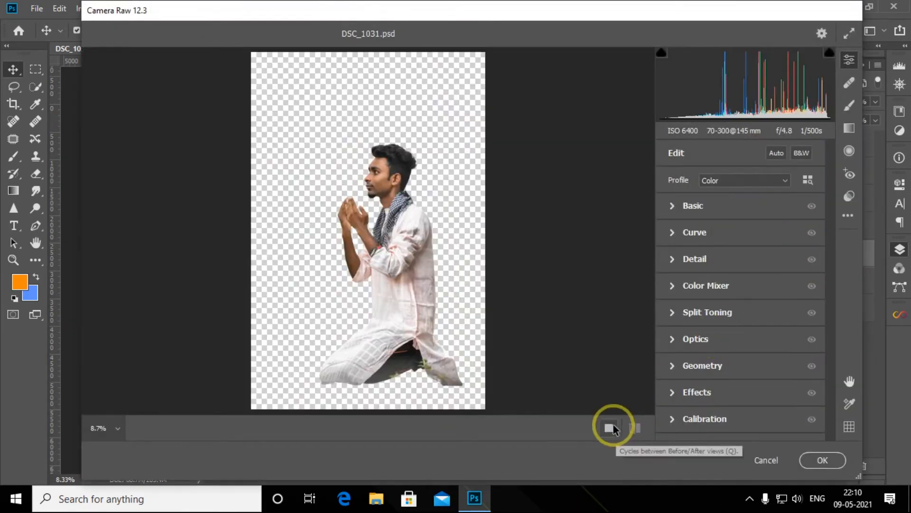
pyautogui.click(611, 427)
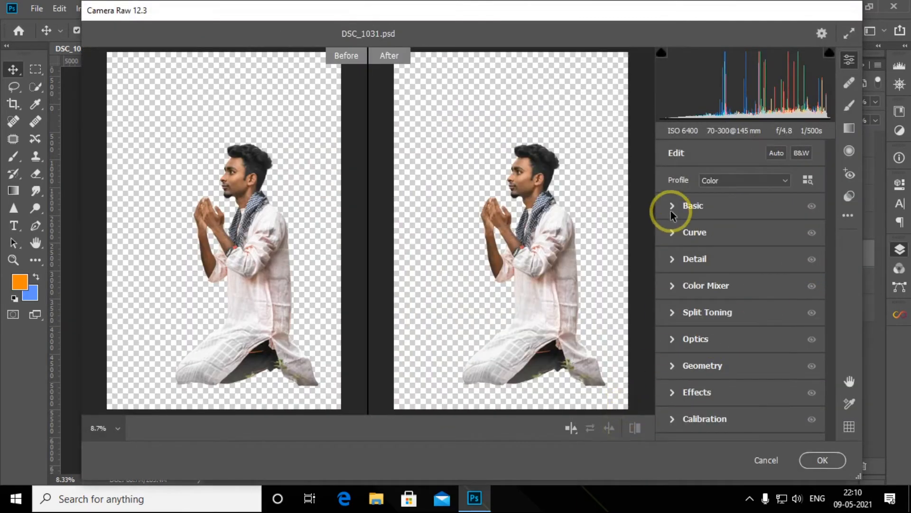
pyautogui.click(671, 287)
pyautogui.click(712, 225)
pyautogui.moveTo(712, 315); pyautogui.dragTo(668, 317)
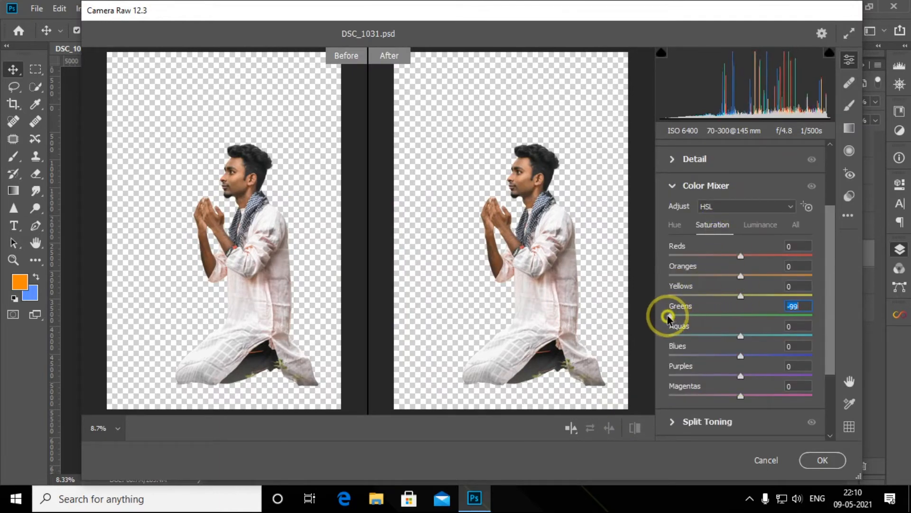
pyautogui.click(672, 185)
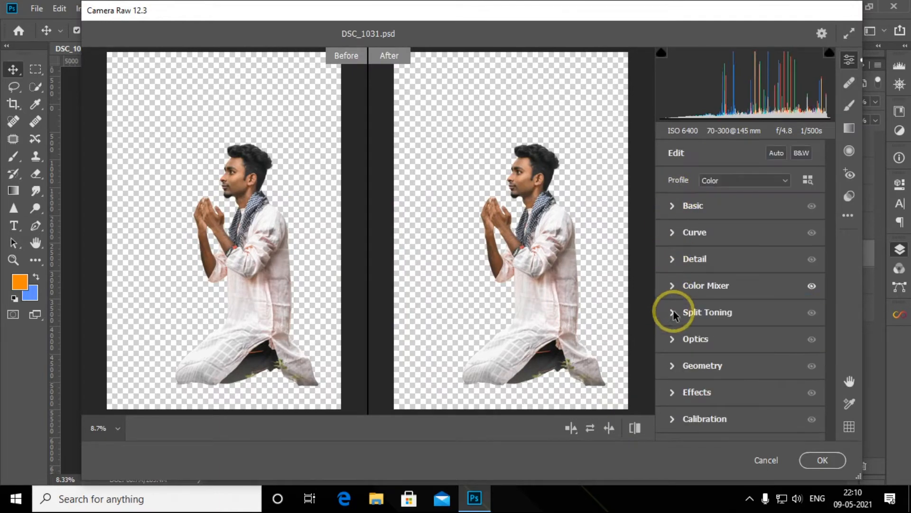
# - Apply split toning to the man with highlights at hue 54, saturation 10 and shadows at hue 29, saturation 5
pyautogui.click(673, 313)
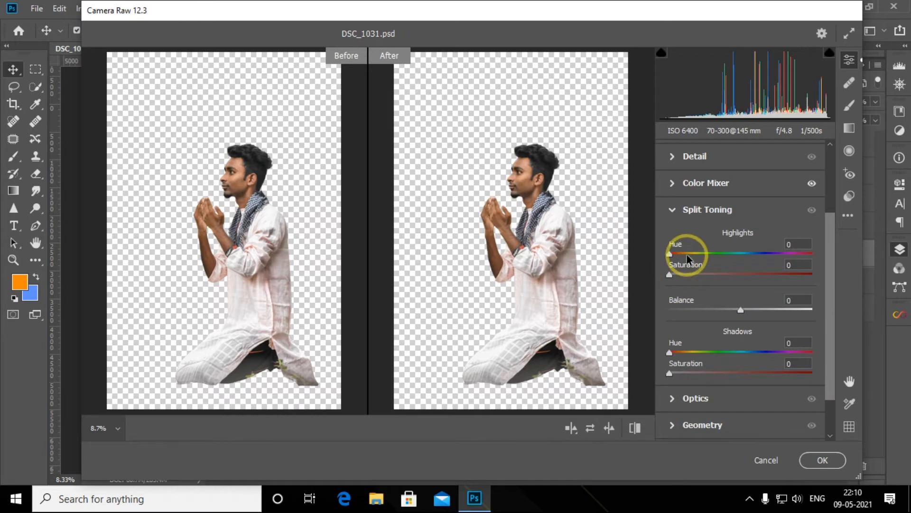
pyautogui.moveTo(683, 274); pyautogui.dragTo(684, 273)
pyautogui.moveTo(669, 352); pyautogui.dragTo(680, 353)
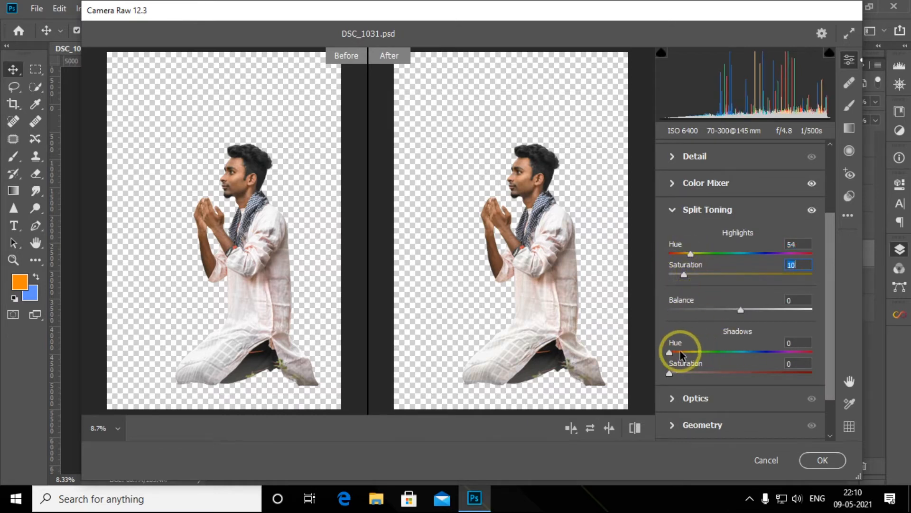
pyautogui.click(674, 374)
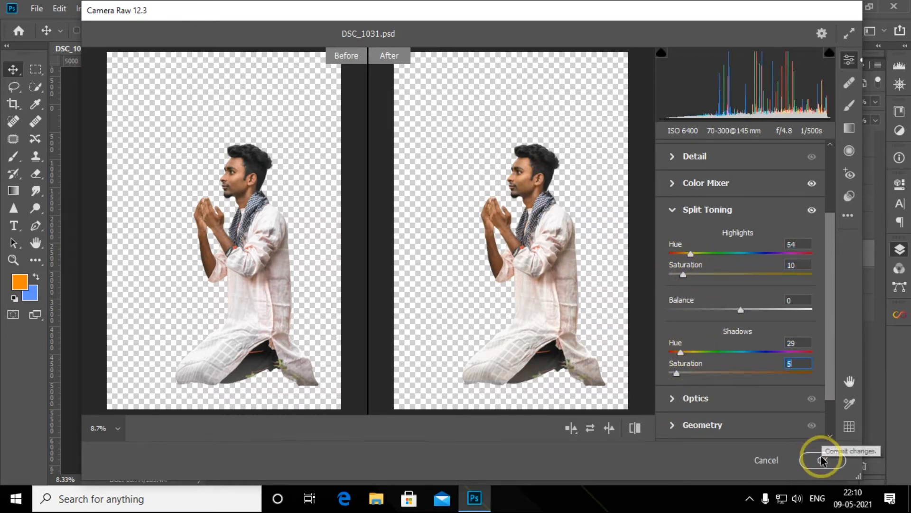
pyautogui.click(820, 459)
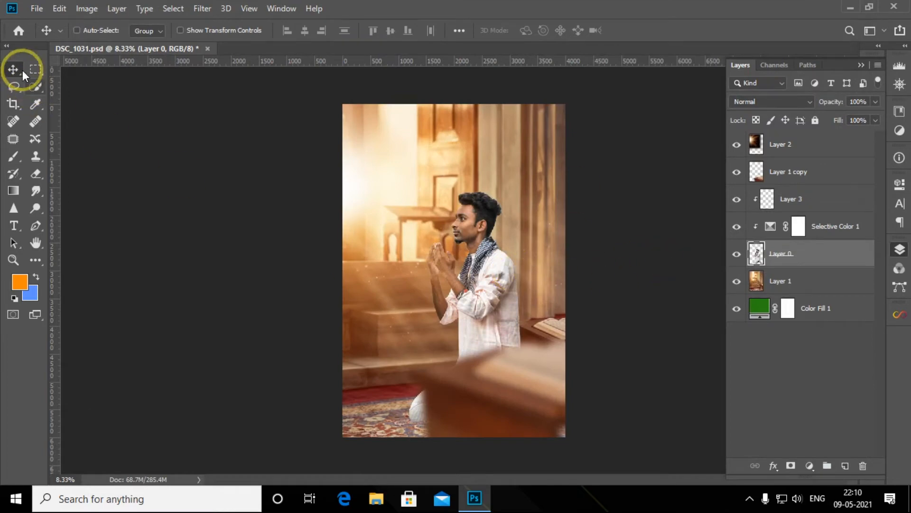
# - Add a Curves adjustment above all layers and shape the RGB curve with points at inputs 67 and 190
pyautogui.click(860, 145)
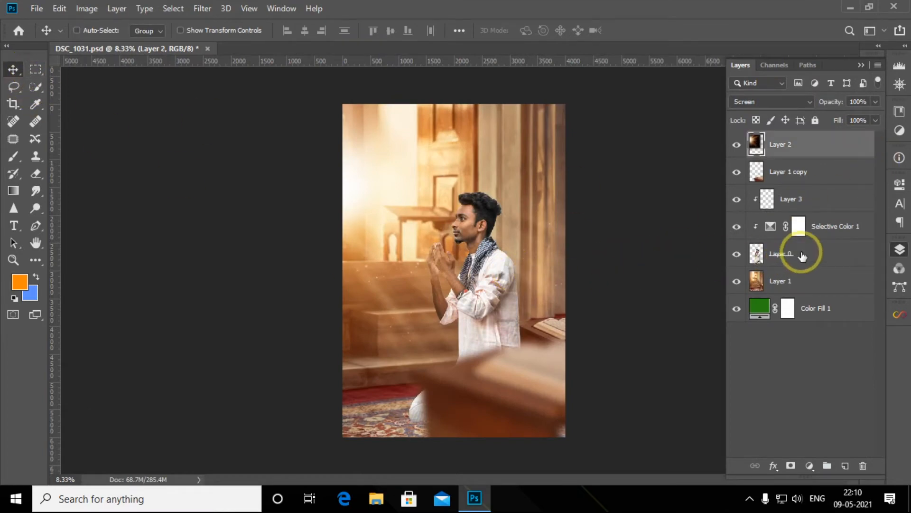
pyautogui.click(810, 465)
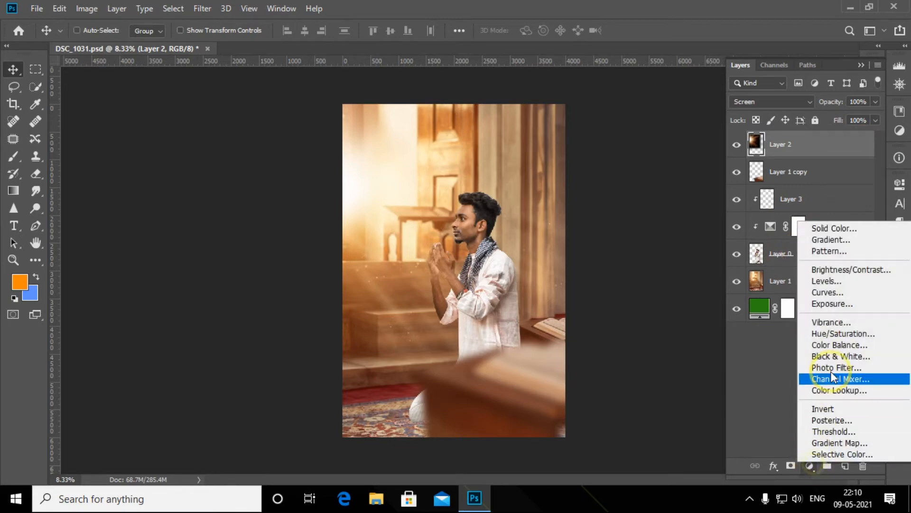
pyautogui.click(829, 291)
pyautogui.moveTo(798, 313); pyautogui.dragTo(801, 316)
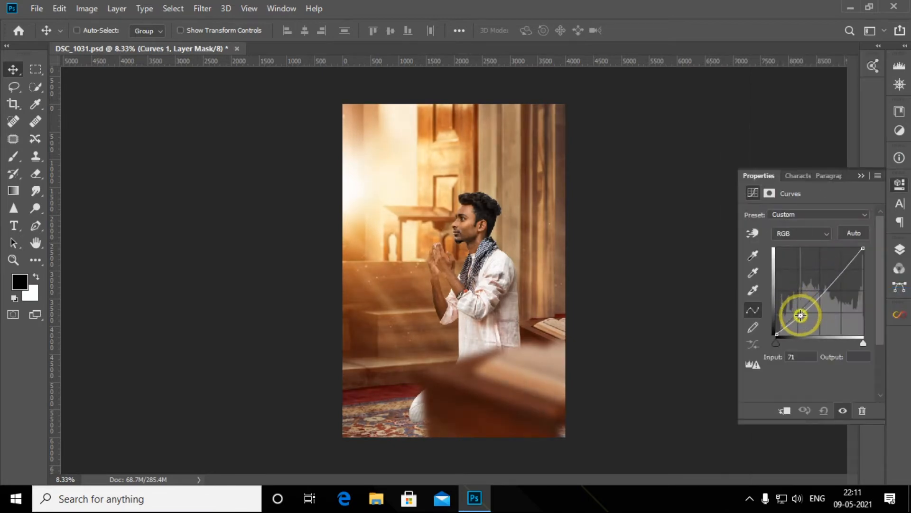
pyautogui.click(842, 270)
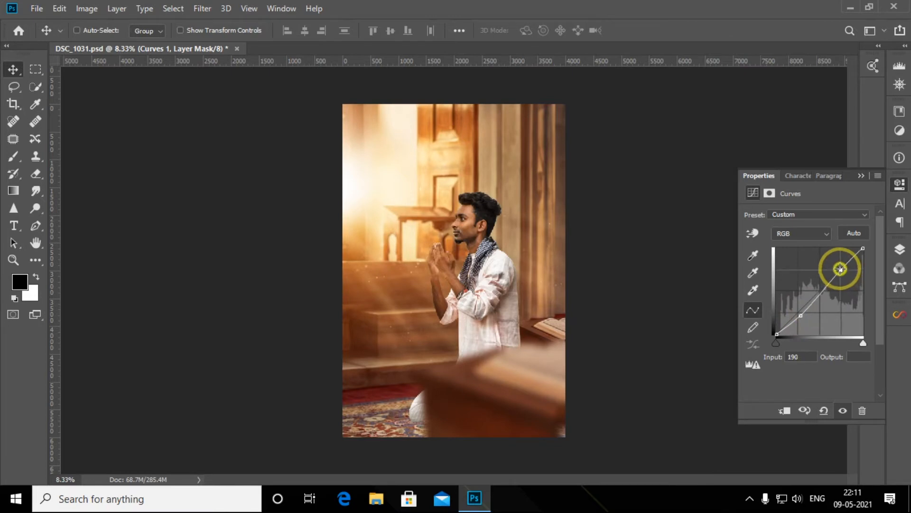
pyautogui.moveTo(842, 270); pyautogui.dragTo(840, 268)
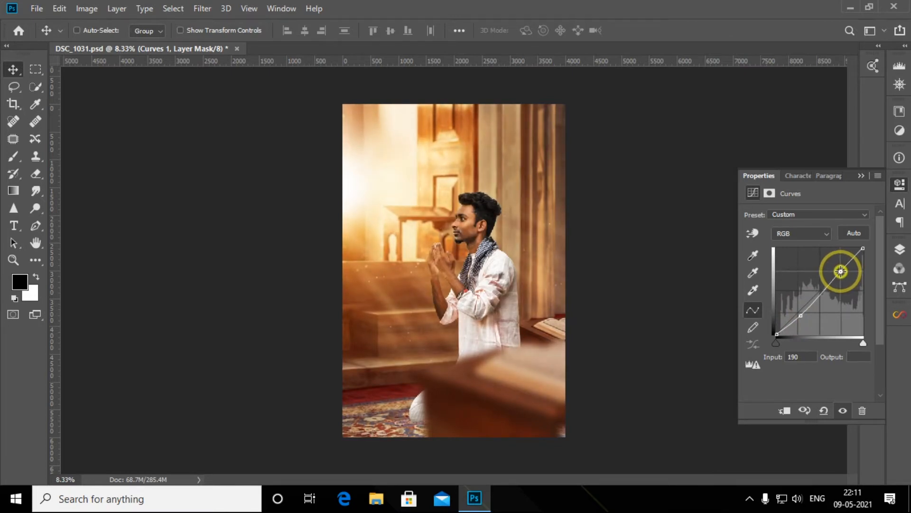
pyautogui.moveTo(801, 315); pyautogui.dragTo(802, 311)
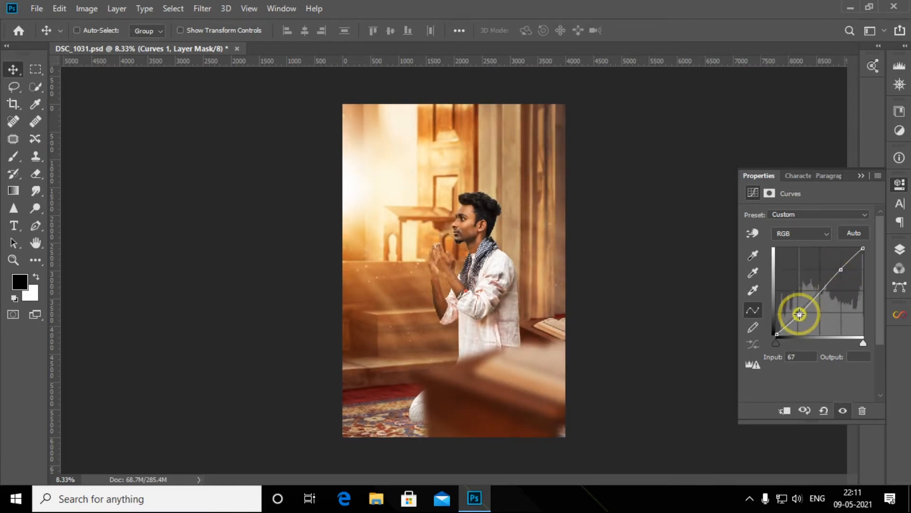
# - Anchor the darker tones of the Red curve at input 65 and add a matching lower-quarter point to the Green curve
pyautogui.click(807, 233)
pyautogui.click(803, 241)
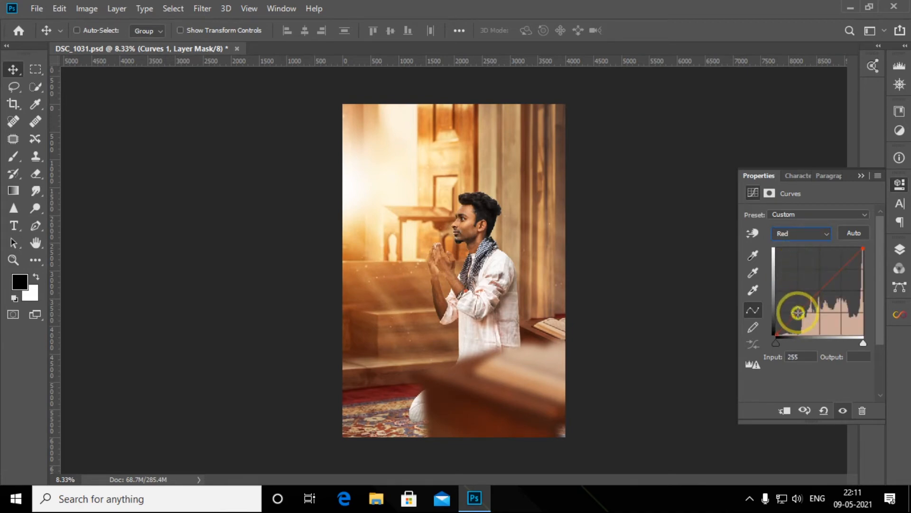
pyautogui.moveTo(801, 314); pyautogui.dragTo(800, 311)
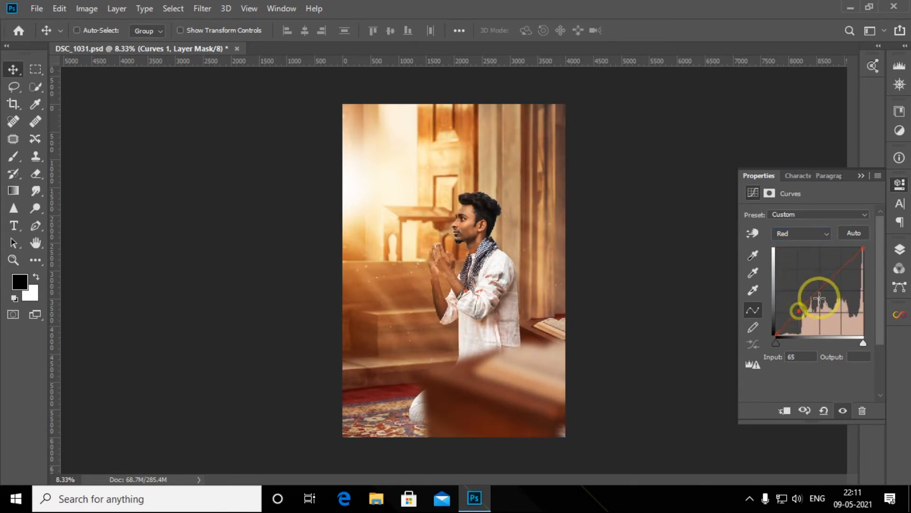
pyautogui.click(807, 233)
pyautogui.click(810, 250)
pyautogui.click(799, 314)
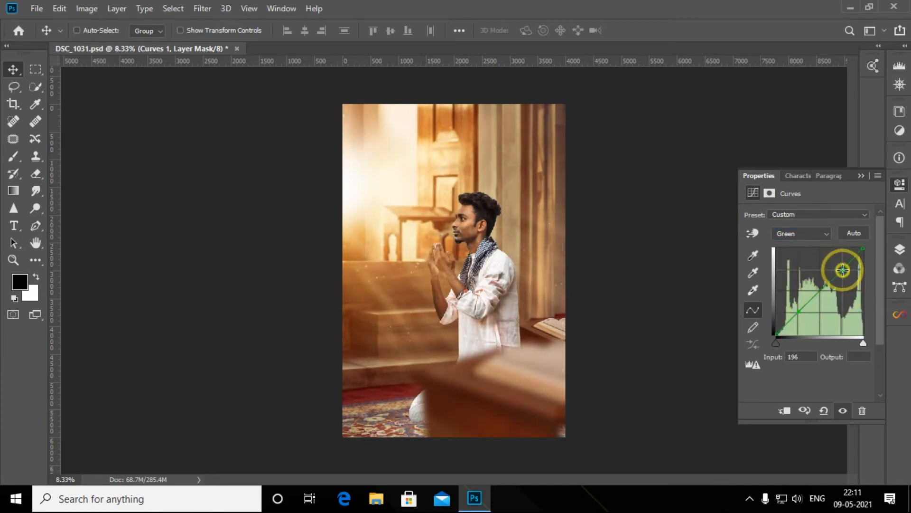
# - Anchor the Blue curve's darker tones with a point, then raise its black endpoint and lower its white endpoint slightly
pyautogui.click(798, 231)
pyautogui.click(807, 268)
pyautogui.click(799, 312)
pyautogui.moveTo(776, 333); pyautogui.dragTo(777, 327)
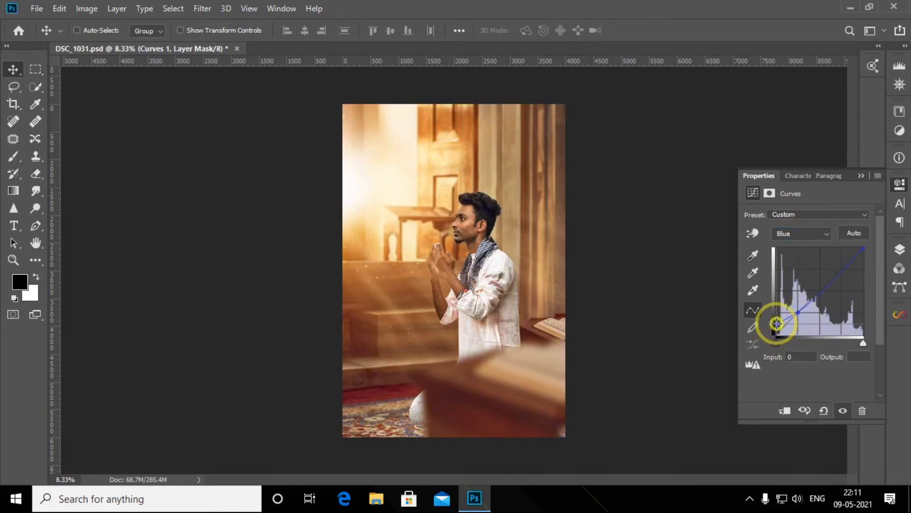
pyautogui.moveTo(863, 248); pyautogui.dragTo(865, 255)
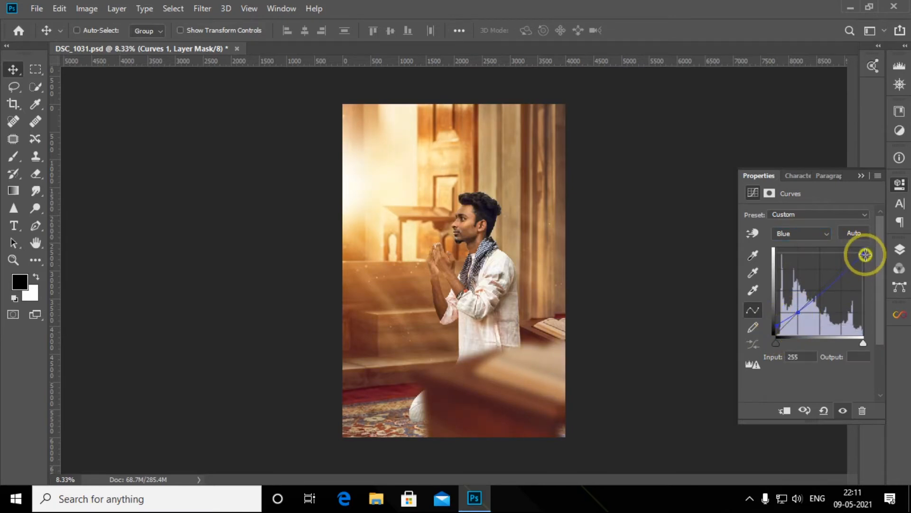
# - Stamp all visible layers into a new top layer, duplicate it twice and convert the topmost copy to a smart object
pyautogui.click(899, 250)
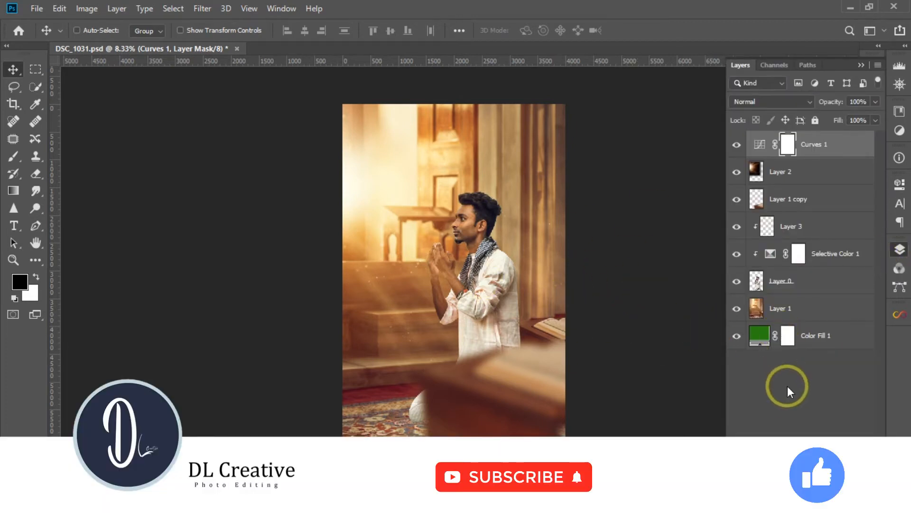
pyautogui.hotkey('ctrl', 'shift', 'alt', 'e')
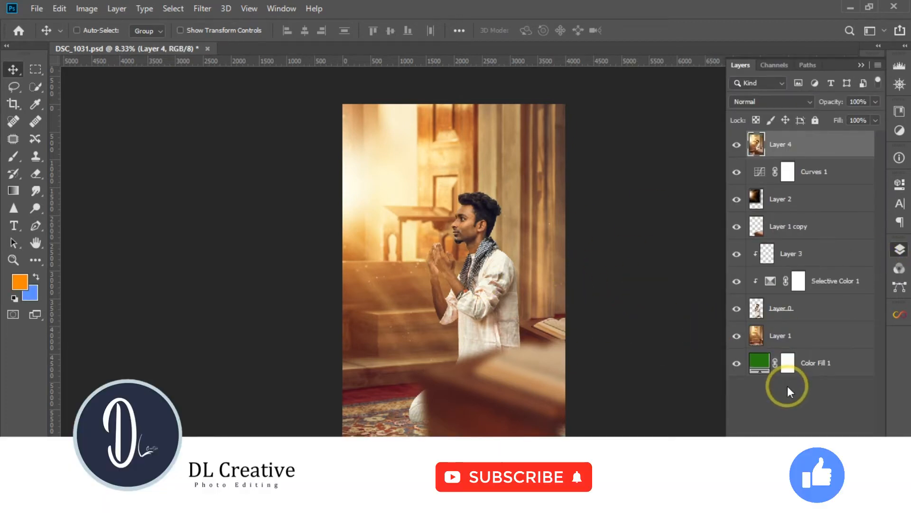
pyautogui.hotkey('ctrl', 'j')
pyautogui.hotkey('ctrl', 'j')
pyautogui.rightClick(807, 145)
pyautogui.click(742, 183)
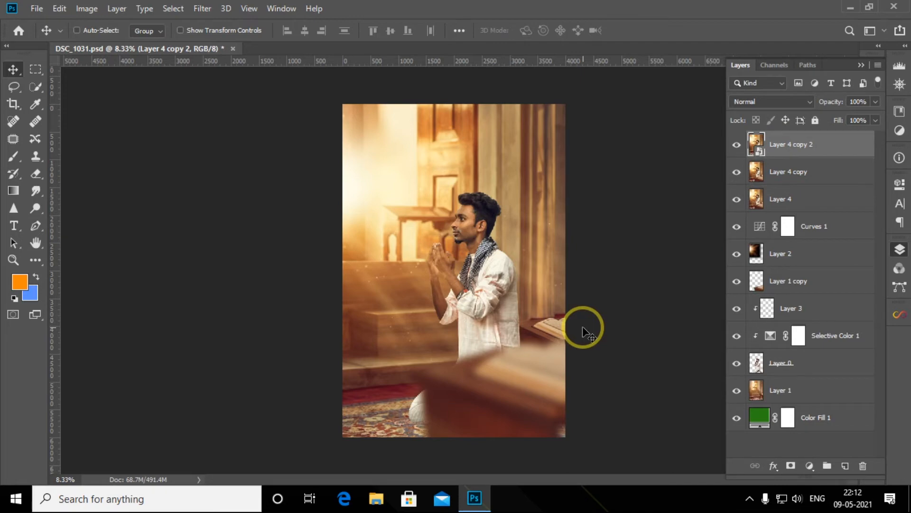
# - Duplicate the smart object, hide the new copy and apply a 16.6-pixel Gaussian Blur to the one beneath it
pyautogui.hotkey('ctrl', 'j')
pyautogui.click(736, 144)
pyautogui.click(800, 172)
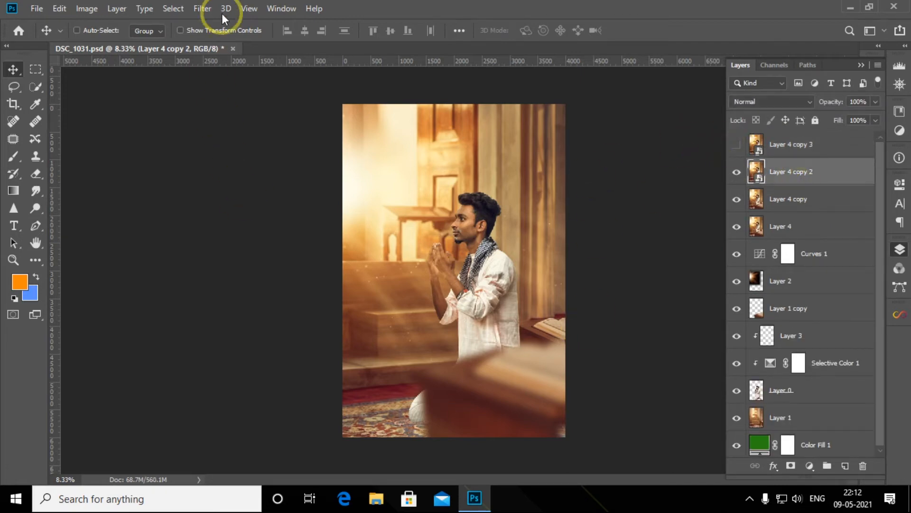
pyautogui.click(202, 8)
pyautogui.moveTo(210, 172)
pyautogui.click(525, 229)
pyautogui.click(419, 220)
pyautogui.write('16.6')
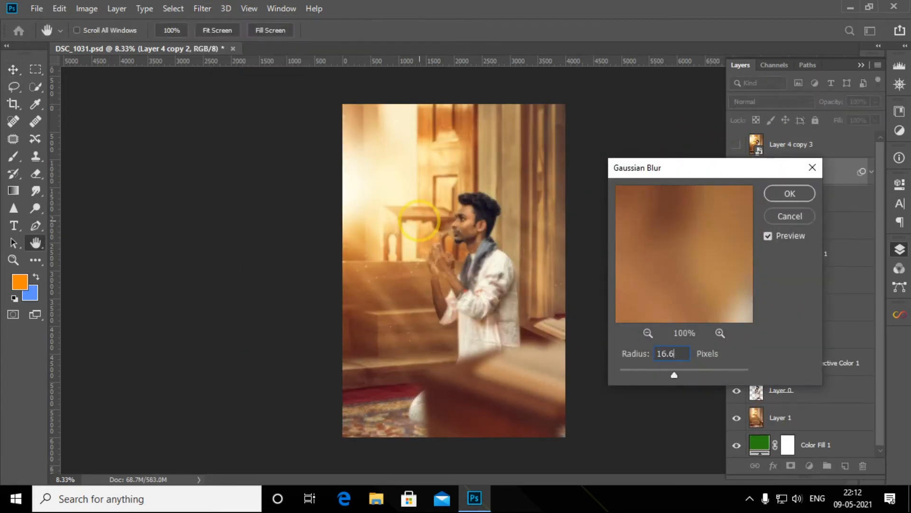
pyautogui.press('Return')
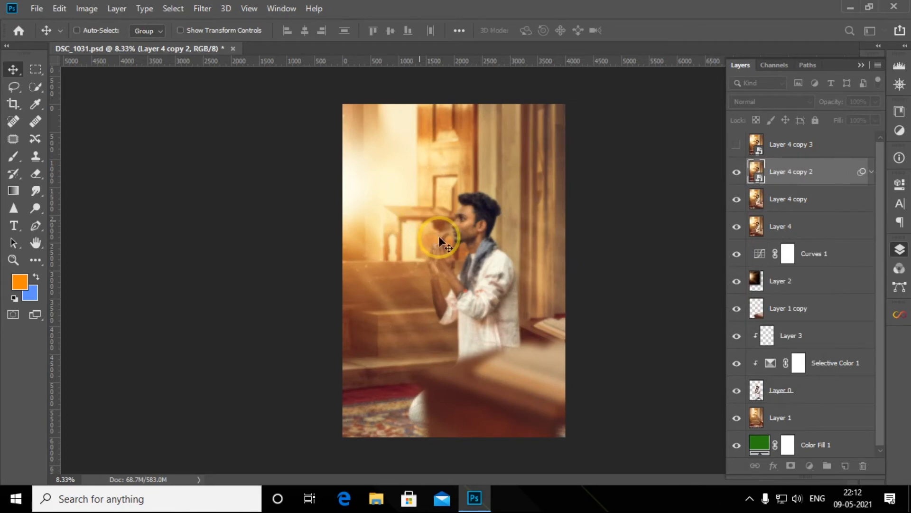
# - Show the top smart object copy, apply a 1.9-pixel High Pass filter and set its blend mode to Vivid Light
pyautogui.click(737, 144)
pyautogui.click(759, 144)
pyautogui.click(203, 8)
pyautogui.moveTo(213, 324)
pyautogui.click(392, 336)
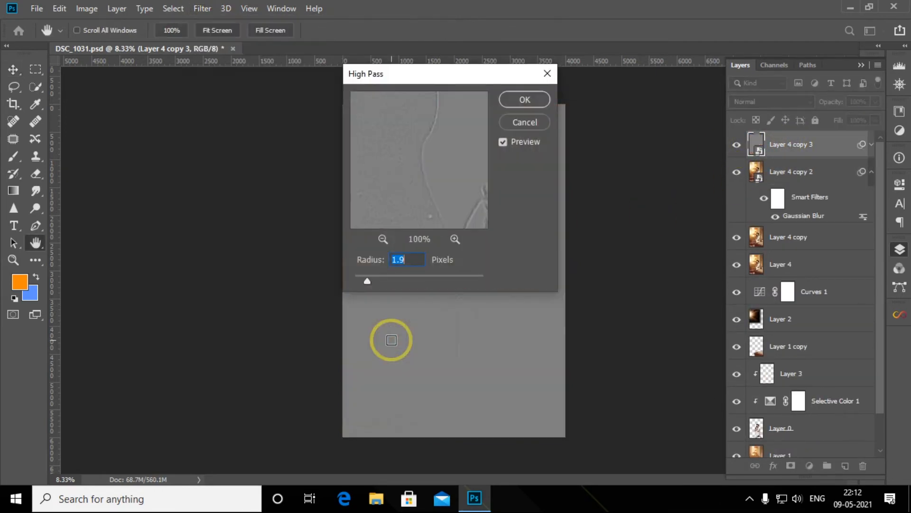
pyautogui.click(507, 98)
pyautogui.click(770, 101)
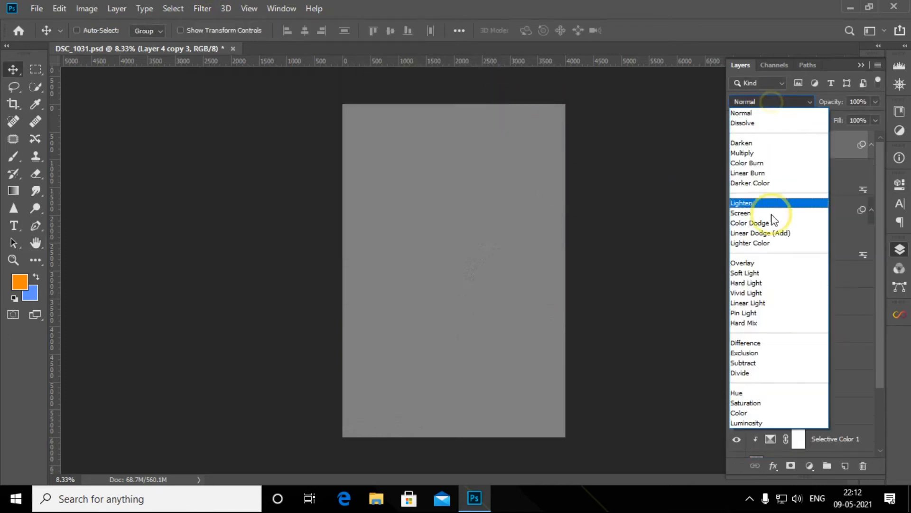
pyautogui.click(753, 292)
# - Group the High Pass and Gaussian Blur layers as Skin and add a black mask that hides the group
pyautogui.keyDown('shift'); pyautogui.click(797, 209); pyautogui.keyUp('shift')
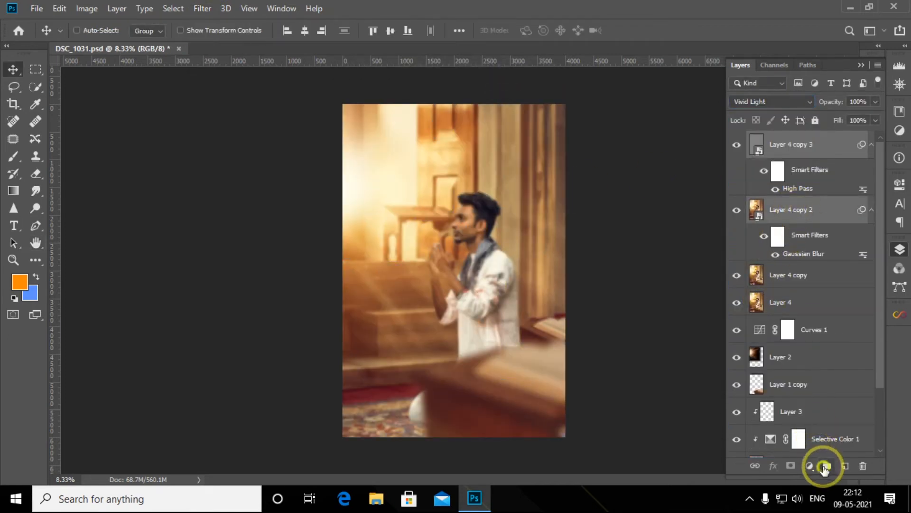
pyautogui.click(826, 467)
pyautogui.doubleClick(786, 138)
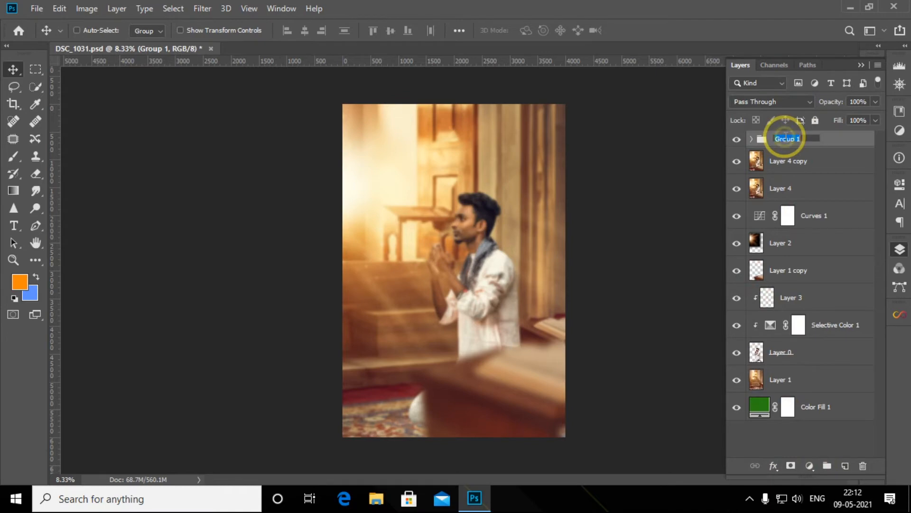
pyautogui.write('Skin')
pyautogui.press('Return')
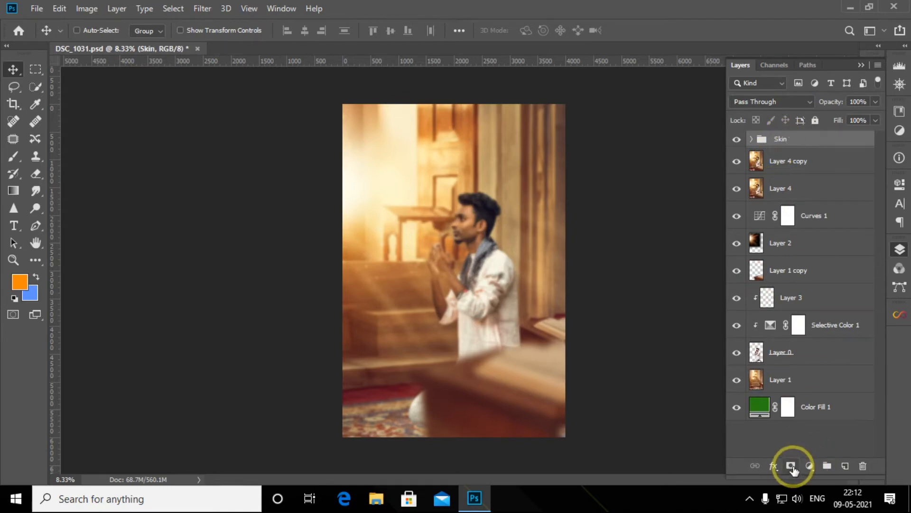
pyautogui.keyDown('alt'); pyautogui.click(791, 466); pyautogui.keyUp('alt')
# - Start revealing the smoothing on the back of the man's hand with a white size-50 brush on the Skin mask
pyautogui.hotkey('ctrl', '+')
pyautogui.hotkey('ctrl', '+')
pyautogui.hotkey('ctrl', '+')
pyautogui.hotkey('ctrl', '+')
pyautogui.hotkey('ctrl', '+')
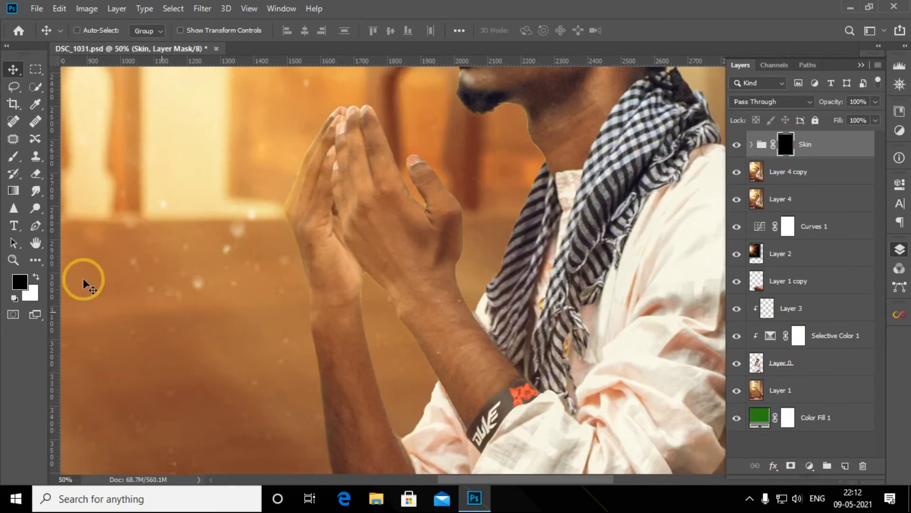
pyautogui.click(14, 156)
pyautogui.click(36, 276)
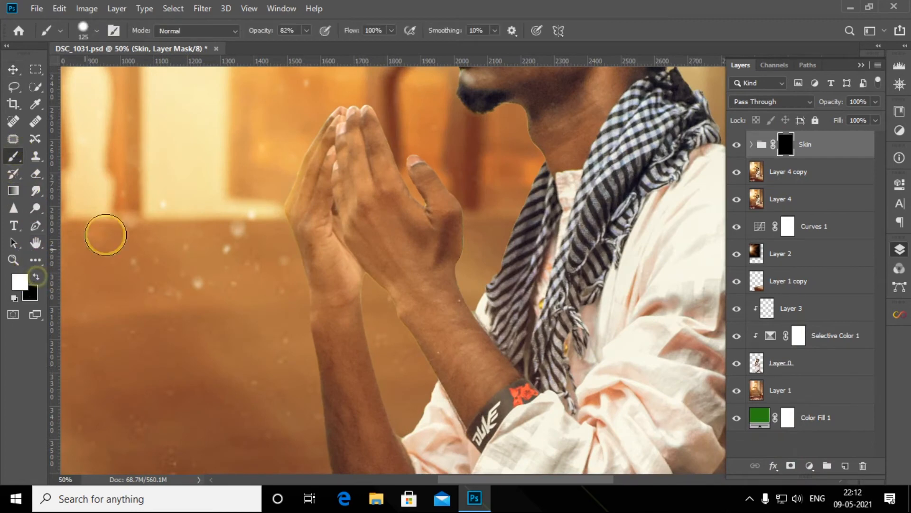
pyautogui.press('[')
pyautogui.press('[')
pyautogui.press('[')
pyautogui.moveTo(369, 207)
pyautogui.mouseDown()
pyautogui.moveTo(355, 139)
pyautogui.moveTo(374, 209)
pyautogui.mouseUp()
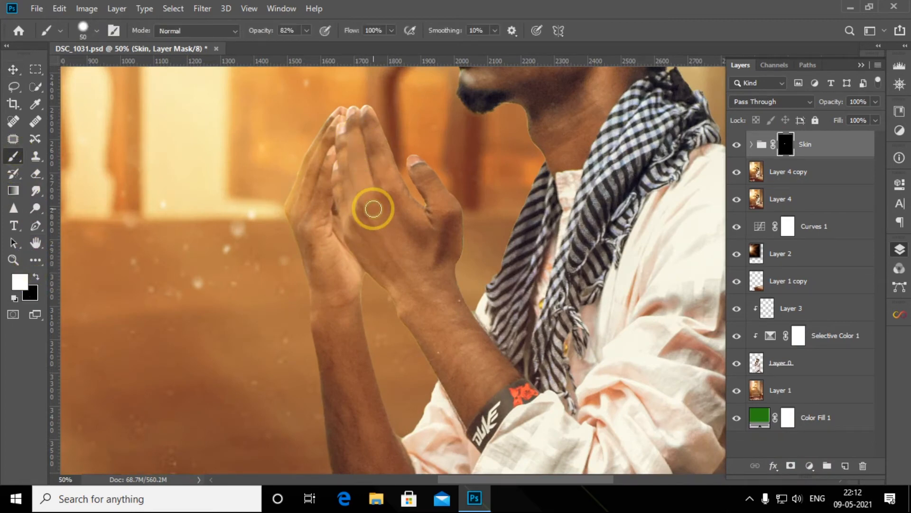
# - Soften the brush and paint the Skin mask white over the man's hand and the forearm with the wristband
pyautogui.rightClick(228, 148)
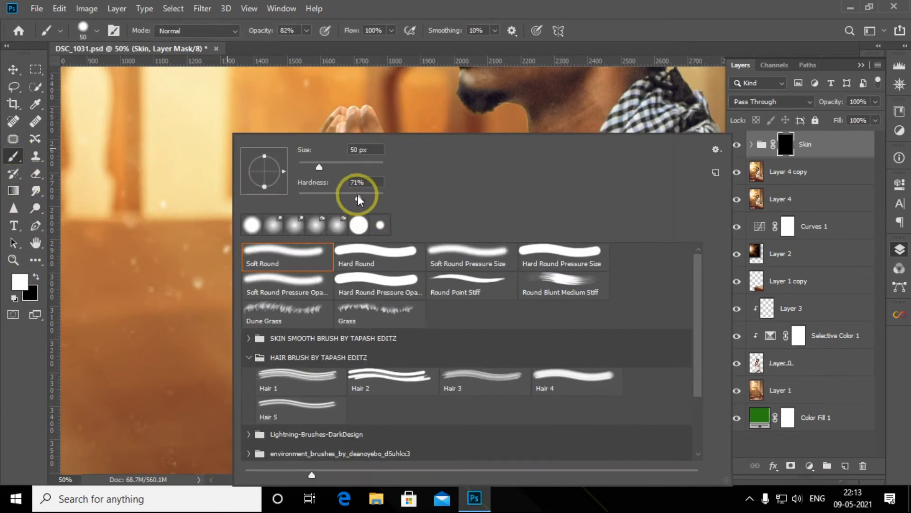
pyautogui.press('Return')
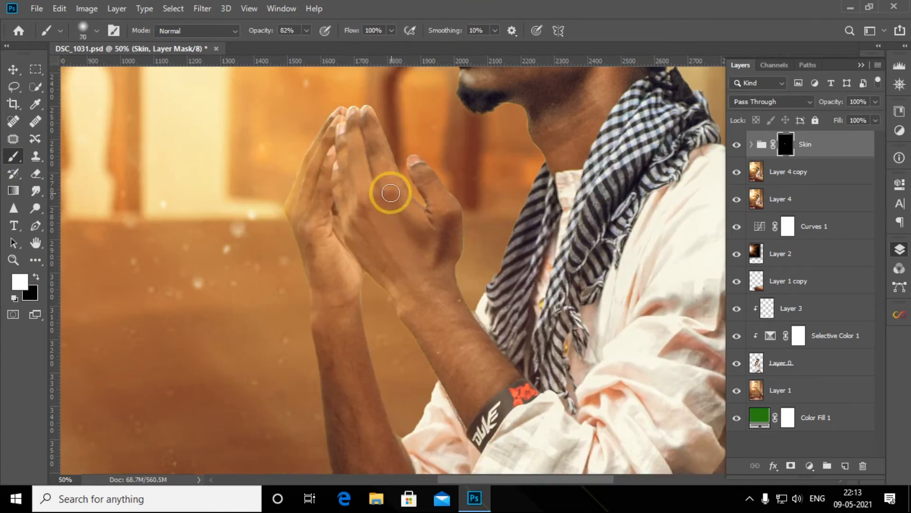
pyautogui.press(']')
pyautogui.press(']')
pyautogui.press(']')
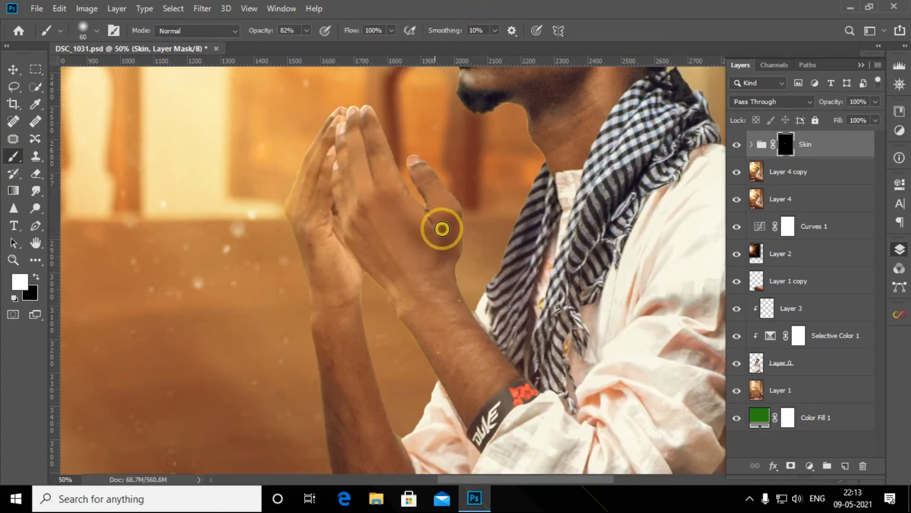
pyautogui.press('[')
pyautogui.press('[')
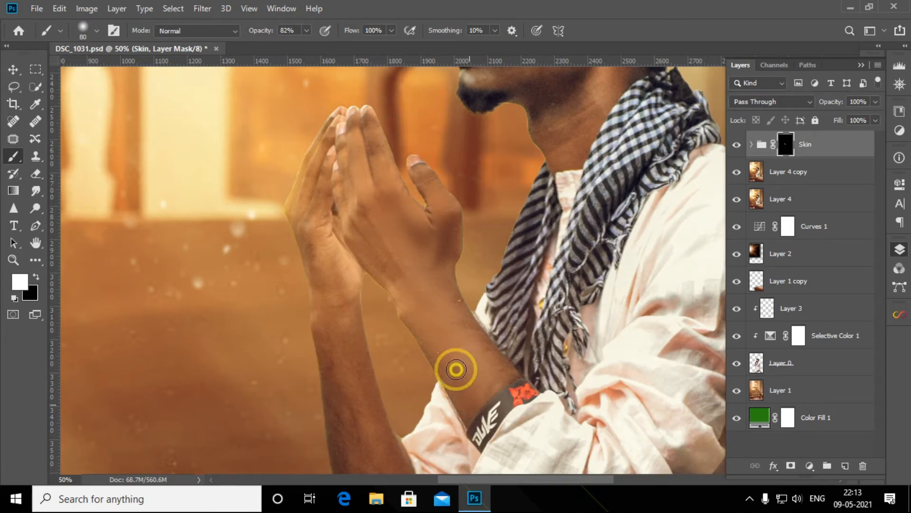
pyautogui.moveTo(384, 234)
pyautogui.mouseDown()
pyautogui.moveTo(332, 295)
pyautogui.moveTo(358, 356)
pyautogui.moveTo(348, 319)
pyautogui.mouseUp()
# - Smooth the man's other forearm down to the sleeve by painting white on the Skin mask with a larger brush
pyautogui.scroll(-3, 349, 319)
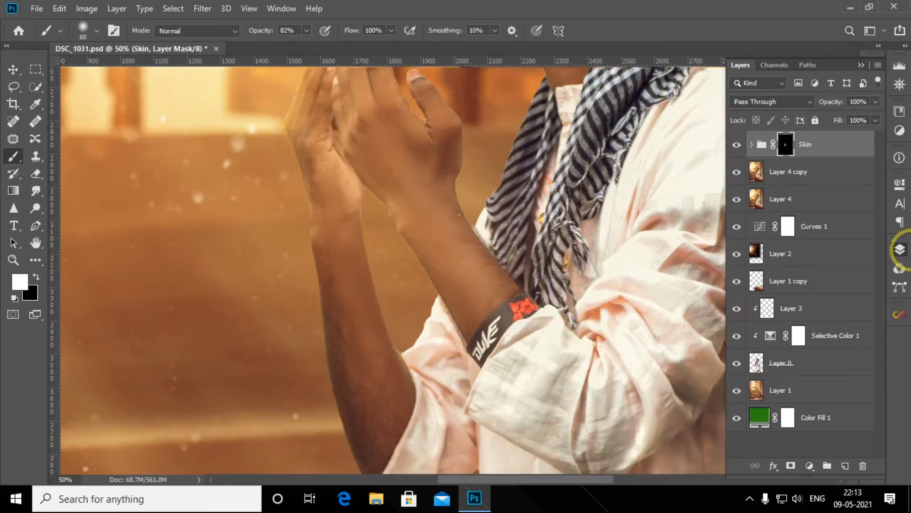
pyautogui.click(900, 249)
pyautogui.press(']')
pyautogui.press(']')
pyautogui.moveTo(329, 275)
pyautogui.mouseDown()
pyautogui.moveTo(362, 437)
pyautogui.moveTo(370, 331)
pyautogui.moveTo(384, 433)
pyautogui.moveTo(479, 391)
pyautogui.mouseUp()
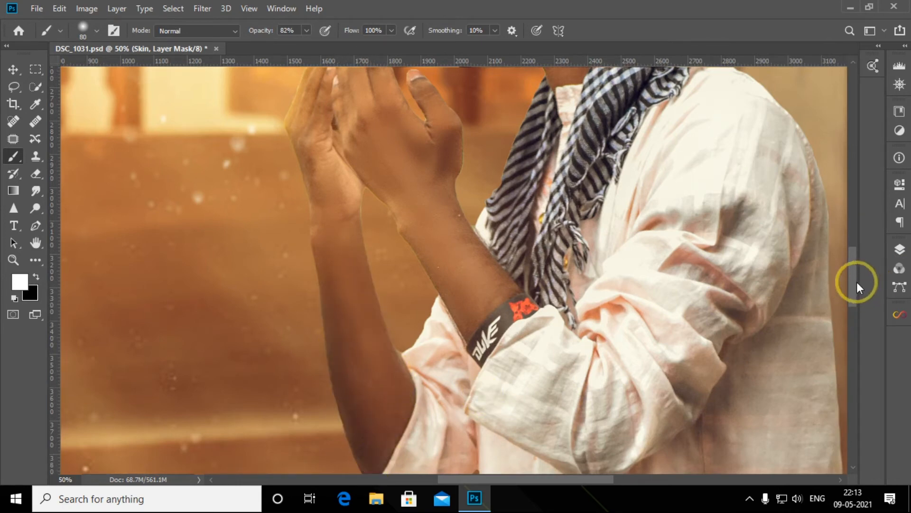
# - Smooth the creases in the rolled sleeve and lower shirt by painting white on the Skin mask
pyautogui.moveTo(650, 345); pyautogui.dragTo(663, 436)
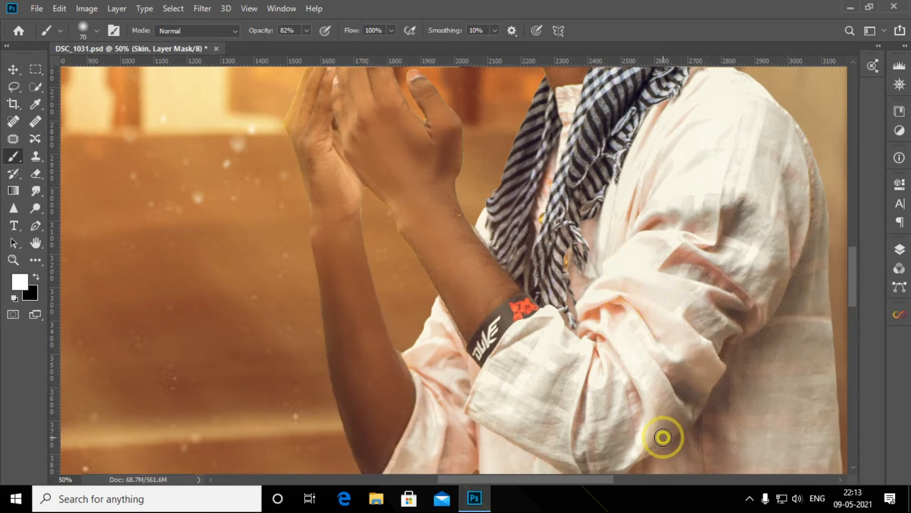
pyautogui.scroll(-5, 845, 313)
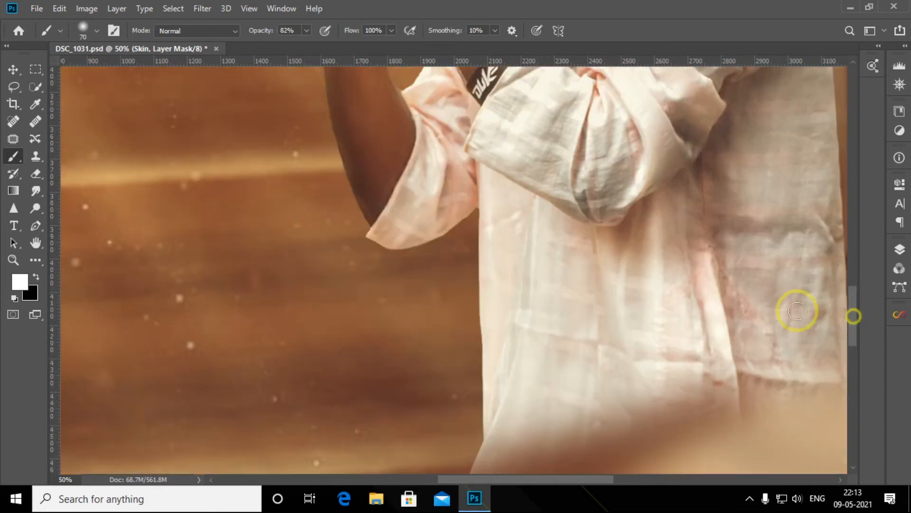
pyautogui.moveTo(591, 422); pyautogui.dragTo(655, 347)
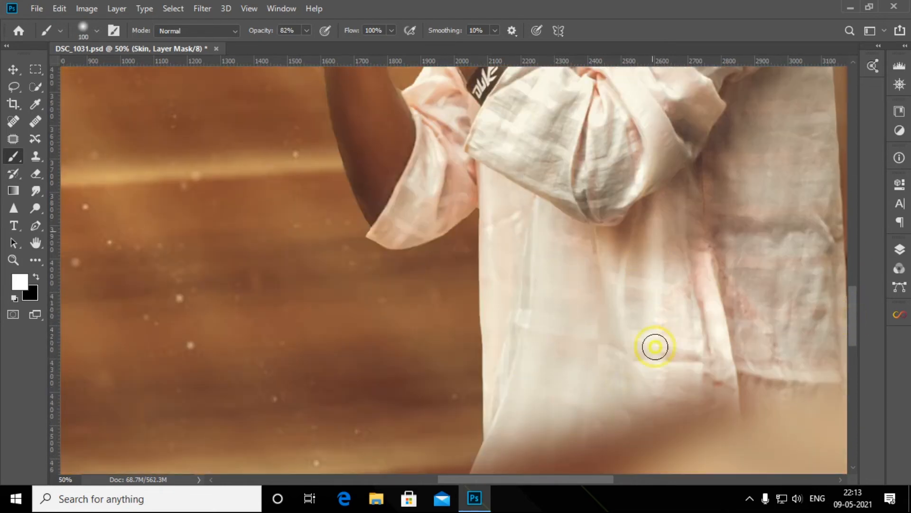
# - Smooth the man's forehead, nose, cheek and jaw by painting white on the Skin mask with a smaller brush
pyautogui.moveTo(854, 310); pyautogui.dragTo(860, 224)
pyautogui.press('[')
pyautogui.press('[')
pyautogui.press('[')
pyautogui.press('[')
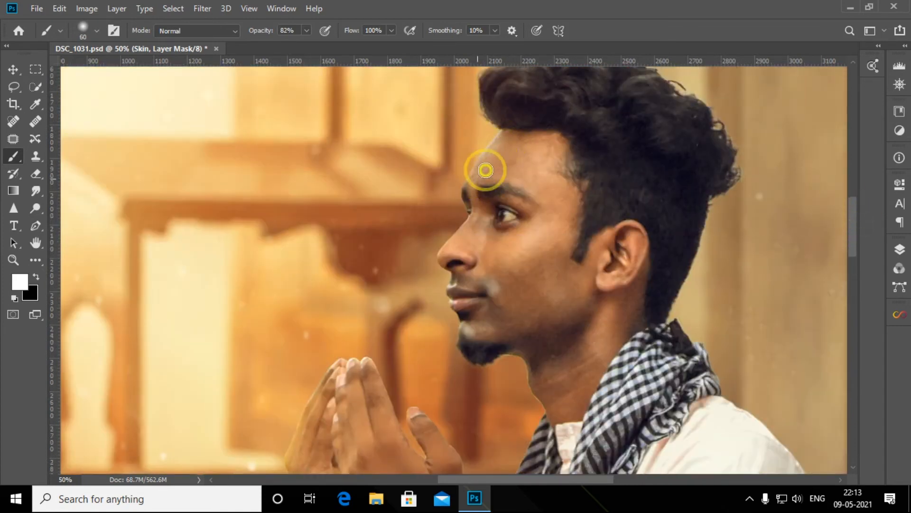
pyautogui.moveTo(517, 176)
pyautogui.mouseDown()
pyautogui.moveTo(558, 205)
pyautogui.moveTo(552, 144)
pyautogui.moveTo(553, 259)
pyautogui.mouseUp()
pyautogui.press('[')
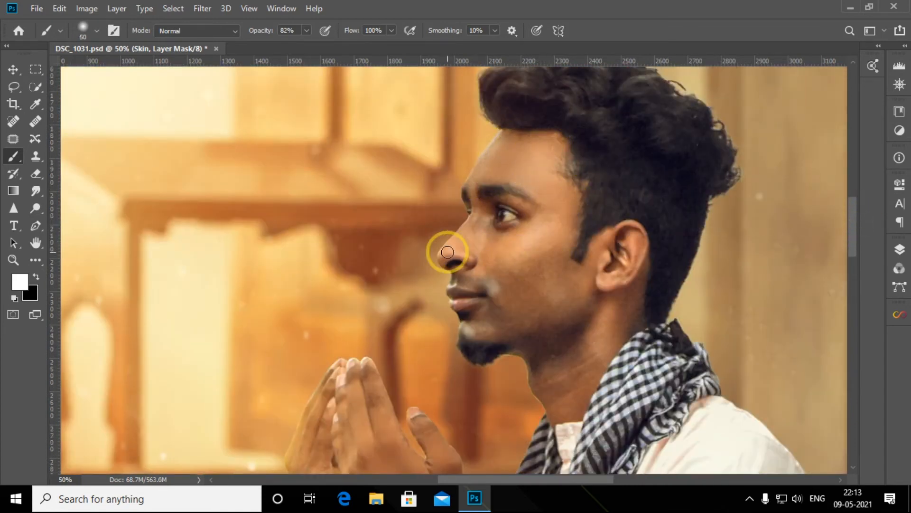
pyautogui.moveTo(477, 231)
pyautogui.mouseDown()
pyautogui.moveTo(547, 222)
pyautogui.moveTo(527, 244)
pyautogui.moveTo(533, 263)
pyautogui.moveTo(514, 253)
pyautogui.moveTo(490, 269)
pyautogui.moveTo(503, 302)
pyautogui.moveTo(483, 328)
pyautogui.moveTo(525, 308)
pyautogui.moveTo(498, 331)
pyautogui.moveTo(514, 283)
pyautogui.moveTo(556, 255)
pyautogui.moveTo(537, 318)
pyautogui.moveTo(577, 299)
pyautogui.moveTo(602, 237)
pyautogui.moveTo(549, 369)
pyautogui.moveTo(513, 340)
pyautogui.moveTo(567, 339)
pyautogui.moveTo(539, 358)
pyautogui.moveTo(539, 382)
pyautogui.moveTo(565, 358)
pyautogui.moveTo(568, 407)
pyautogui.moveTo(615, 315)
pyautogui.moveTo(574, 368)
pyautogui.moveTo(631, 297)
pyautogui.moveTo(601, 305)
pyautogui.moveTo(574, 329)
pyautogui.mouseUp()
pyautogui.press('[')
# - Stamp all visible layers into a new layer above the Skin group and open a duplicate of it in the Camera Raw Filter
pyautogui.hotkey('ctrl', '-')
pyautogui.hotkey('ctrl', '-')
pyautogui.hotkey('ctrl', '-')
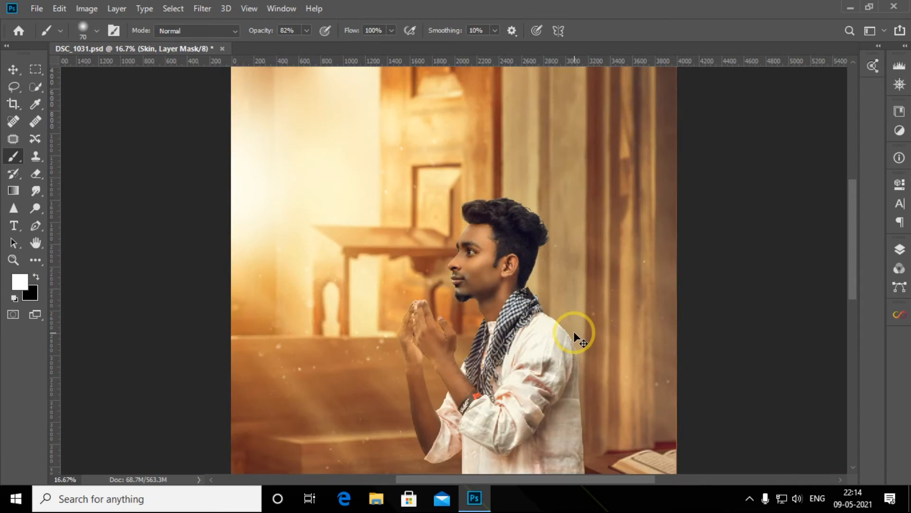
pyautogui.hotkey('ctrl', '-')
pyautogui.hotkey('ctrl', '-')
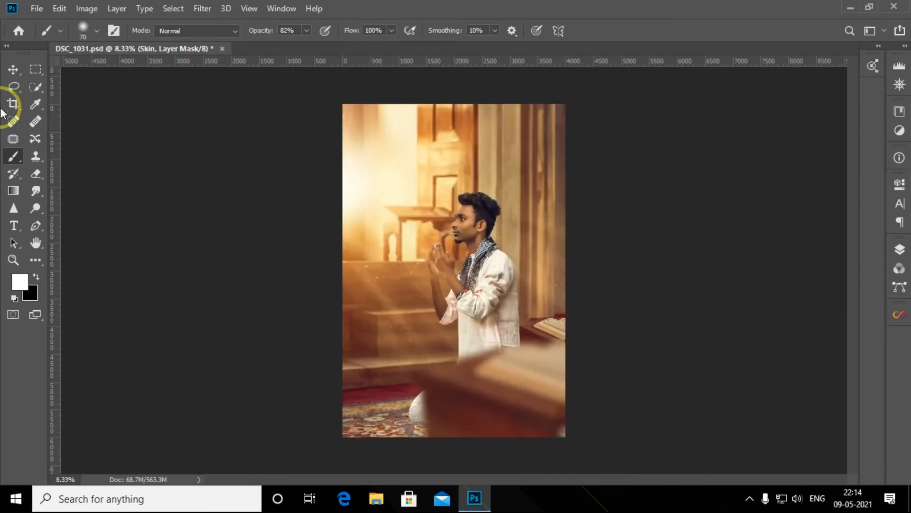
pyautogui.click(13, 68)
pyautogui.click(900, 252)
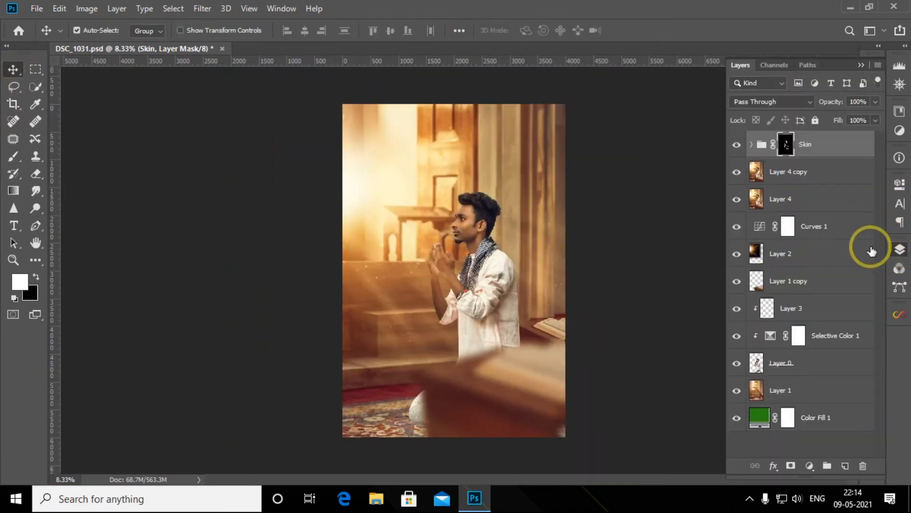
pyautogui.hotkey('ctrl', 'shift', 'alt', 'e')
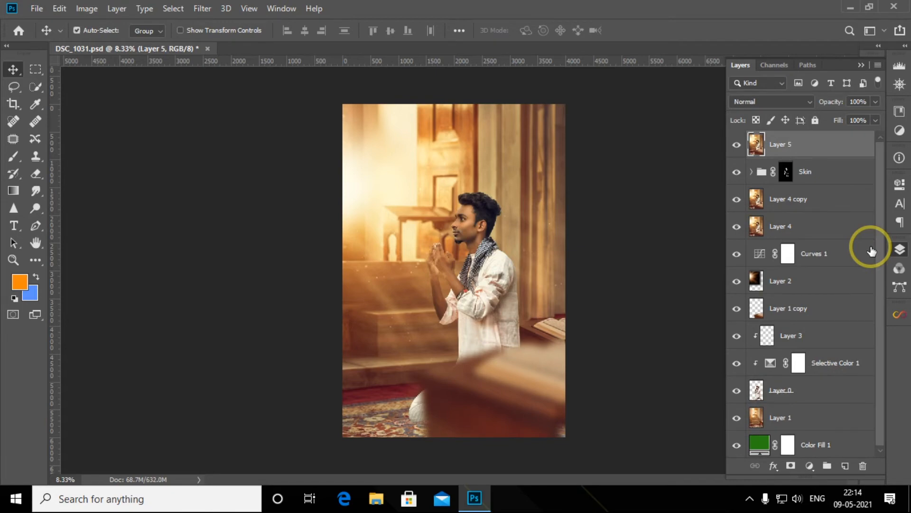
pyautogui.hotkey('ctrl', 'j')
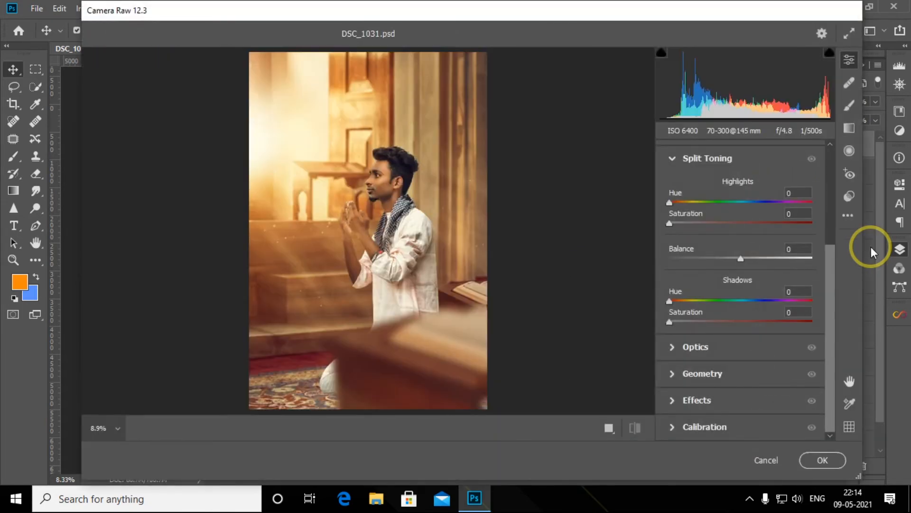
# - Show the image in before/after view and draw a large radial filter centred on the man's praying hands
pyautogui.click(608, 425)
pyautogui.click(851, 150)
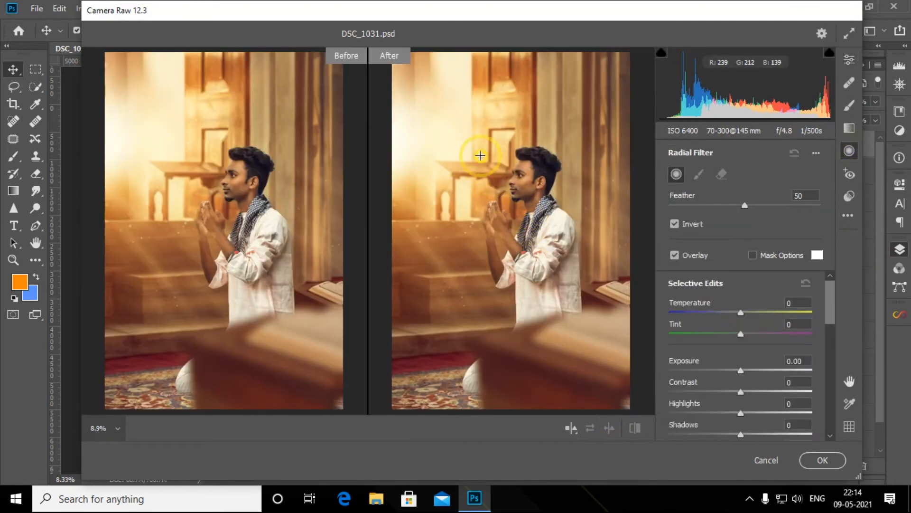
pyautogui.moveTo(580, 342); pyautogui.dragTo(571, 346)
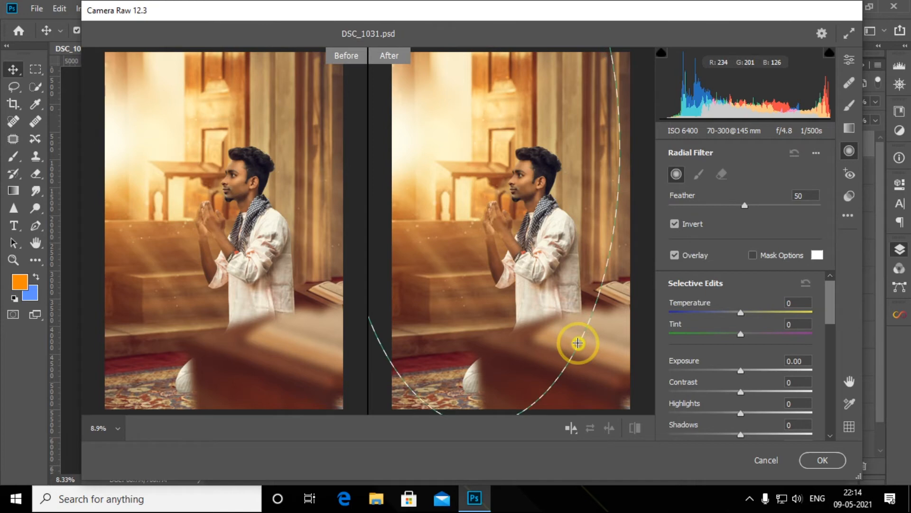
pyautogui.moveTo(616, 294); pyautogui.dragTo(628, 291)
pyautogui.moveTo(502, 205); pyautogui.dragTo(499, 203)
# - Set the radial filter to Exposure -1.95, Contrast +6, Highlights -85, Shadows -30, Whites +57 and Blacks +43
pyautogui.moveTo(730, 369); pyautogui.dragTo(688, 409)
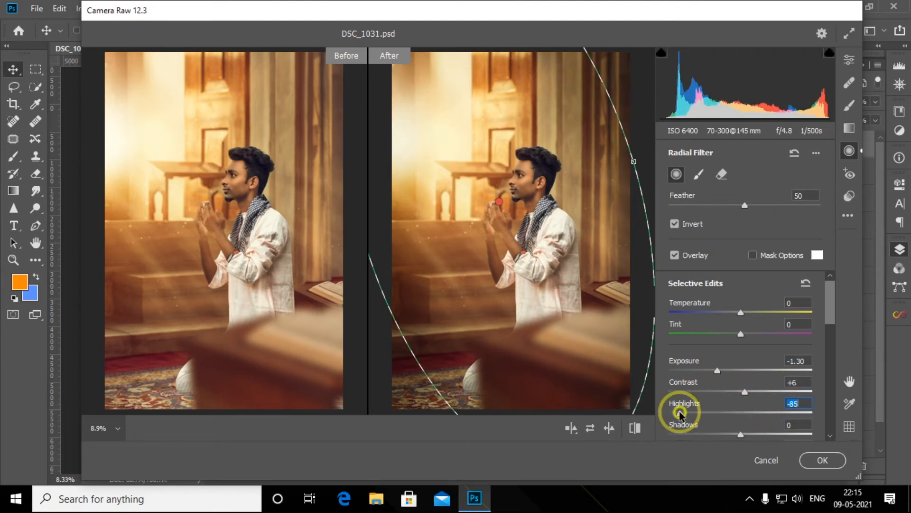
pyautogui.scroll(-3, 688, 410)
pyautogui.moveTo(743, 371); pyautogui.dragTo(781, 393)
pyautogui.moveTo(741, 413); pyautogui.dragTo(771, 414)
pyautogui.moveTo(717, 308); pyautogui.dragTo(705, 313)
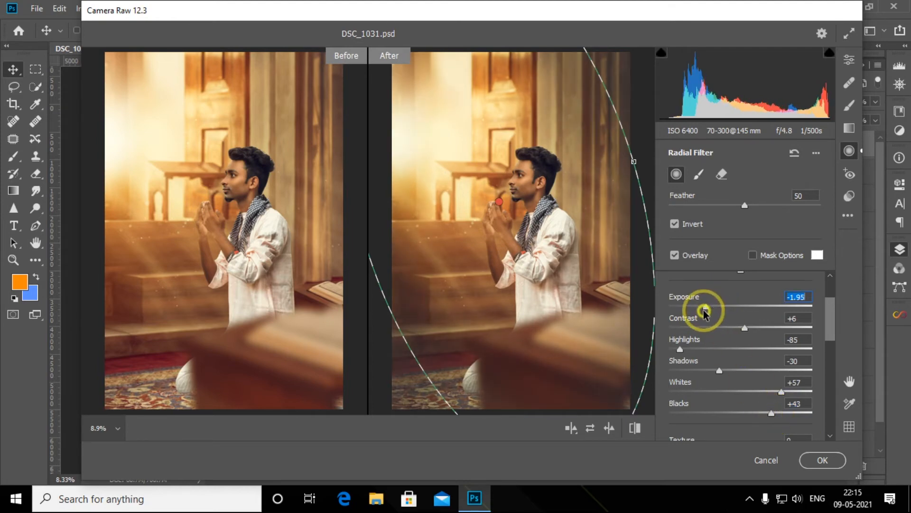
# - Return to the global edit settings and warm the whole image with a Temperature of +5
pyautogui.click(849, 60)
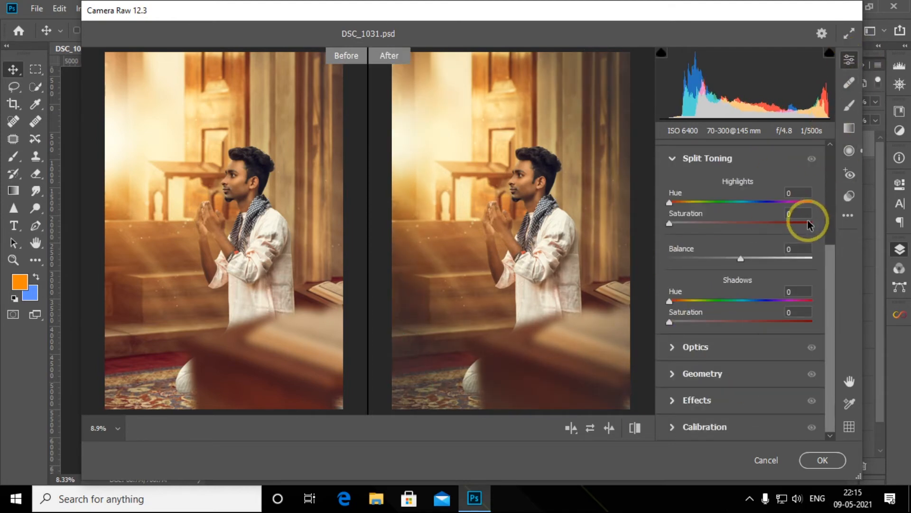
pyautogui.click(676, 158)
pyautogui.click(674, 197)
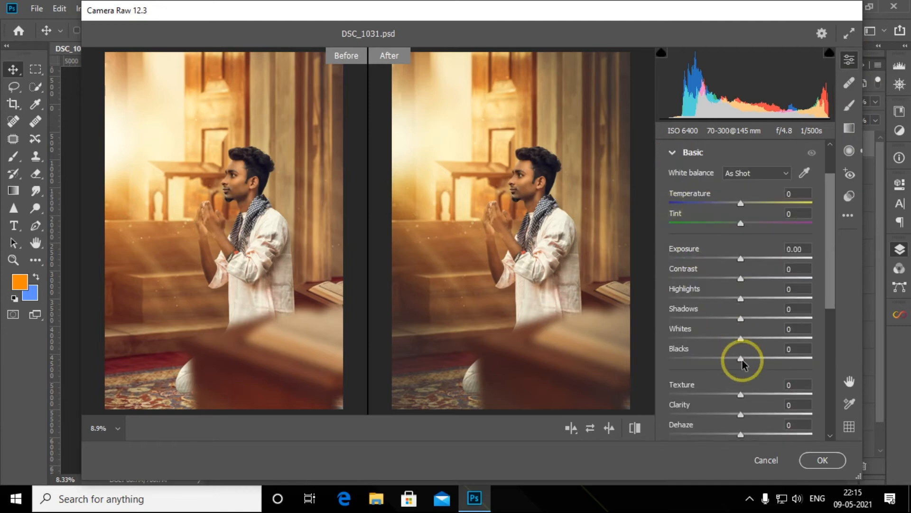
pyautogui.click(764, 197)
pyautogui.write('+5')
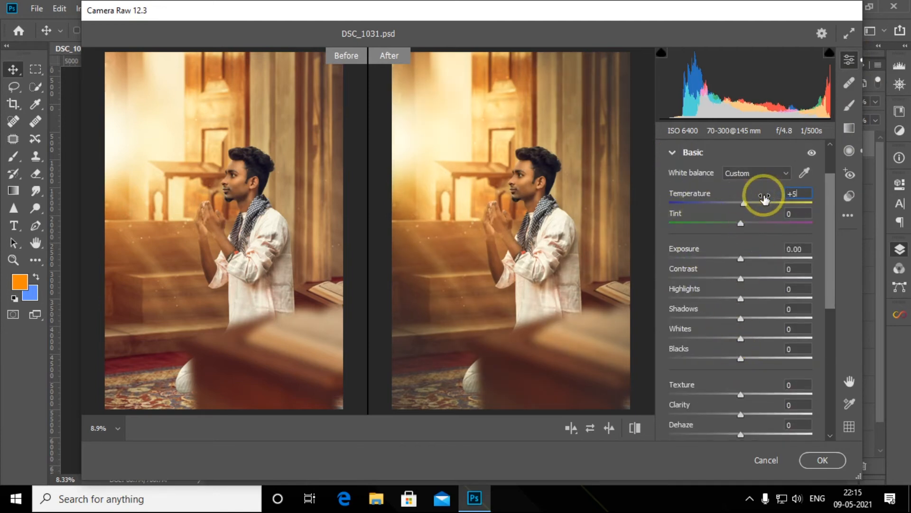
# - Raise the parametric curve's Highlights to +10 and Lights to +10
pyautogui.click(672, 152)
pyautogui.click(671, 231)
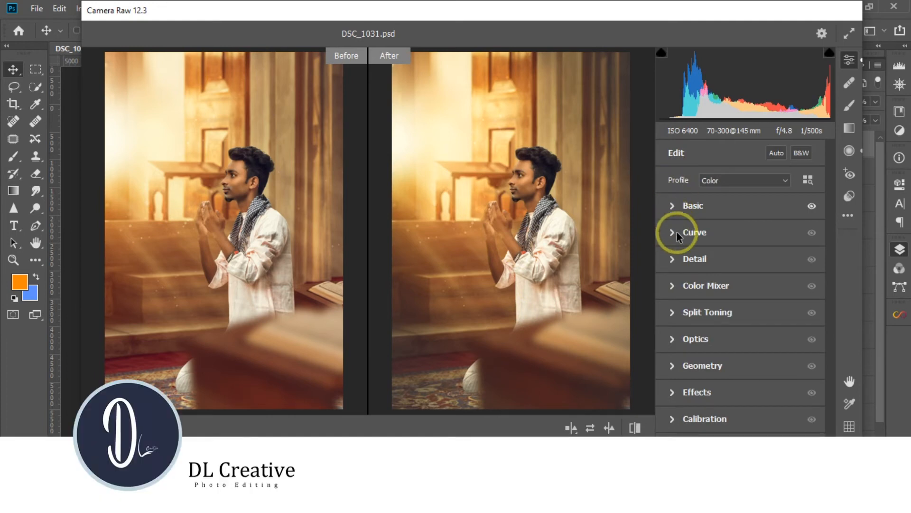
pyautogui.click(797, 365)
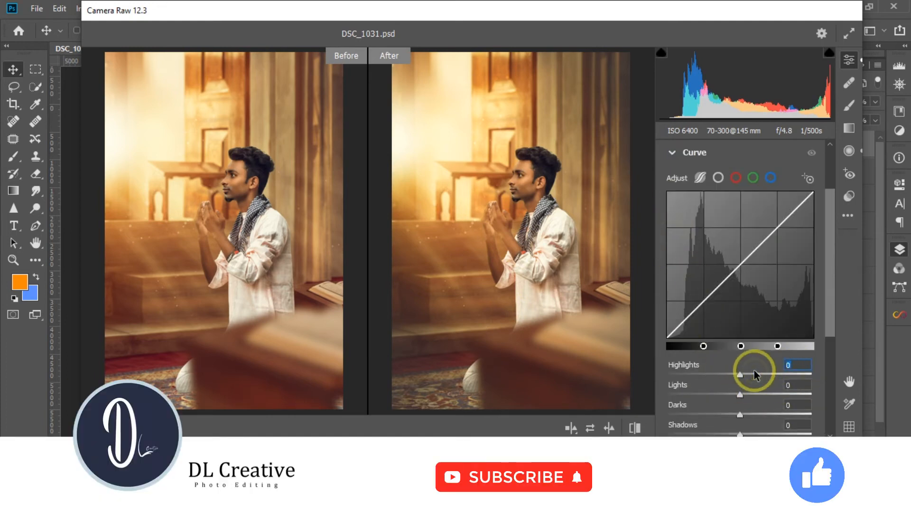
pyautogui.write('+10')
pyautogui.press('Tab')
pyautogui.write('+10')
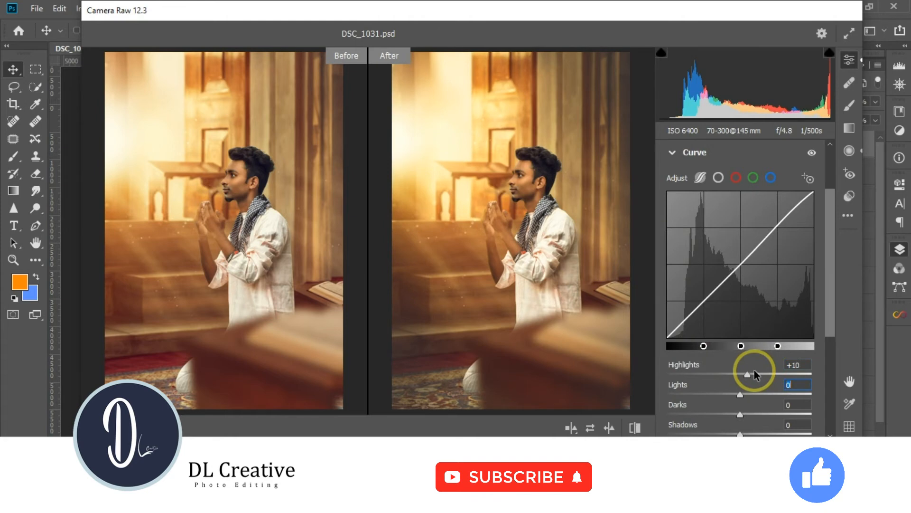
pyautogui.click(673, 151)
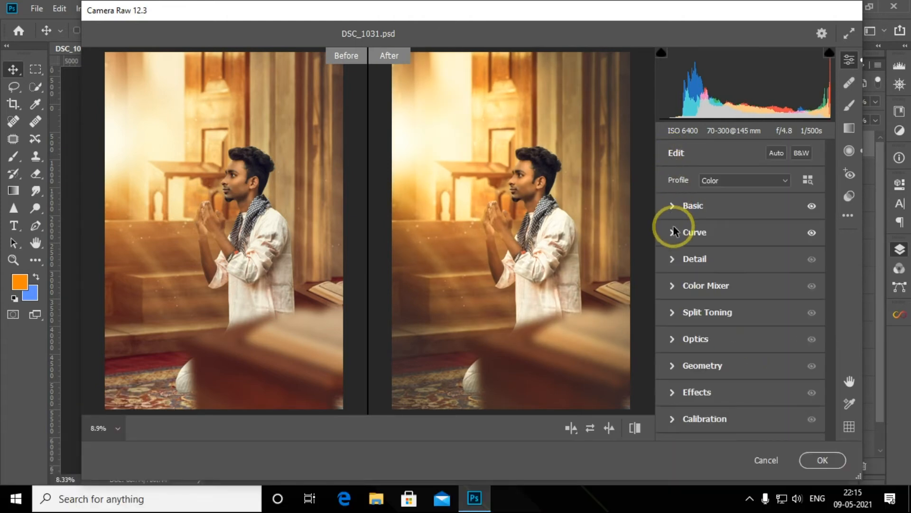
# - Set Sharpening to 20 and Noise Reduction to 10, and apply the Camera Raw grade to the layer
pyautogui.click(673, 259)
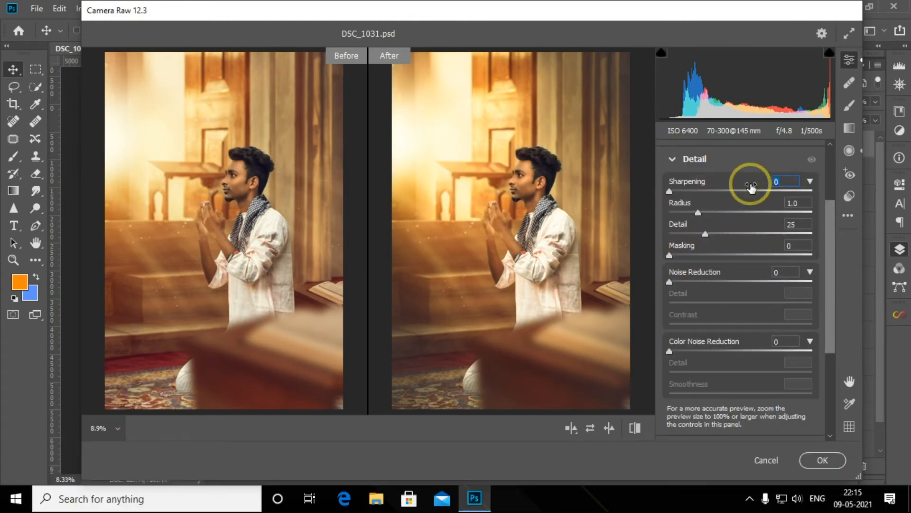
pyautogui.click(722, 273)
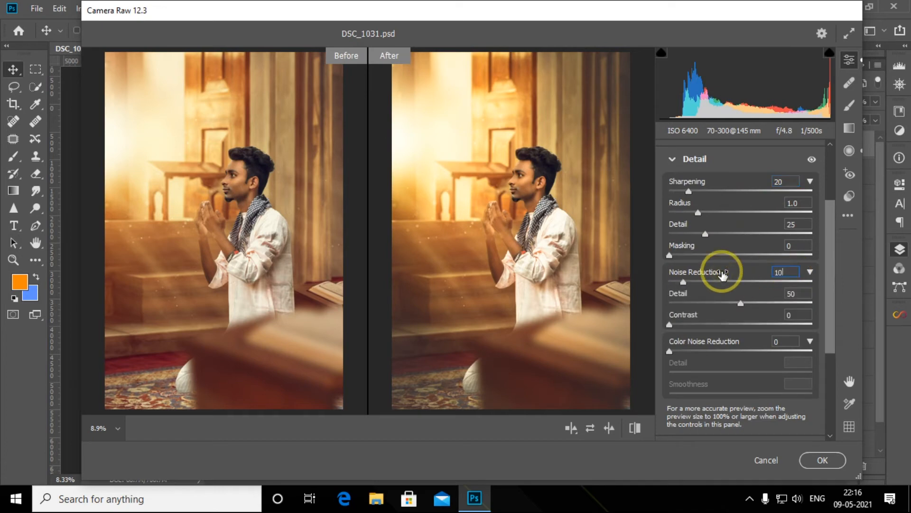
pyautogui.press('Tab')
pyautogui.press('Tab')
pyautogui.write('10')
pyautogui.click(678, 163)
pyautogui.click(676, 164)
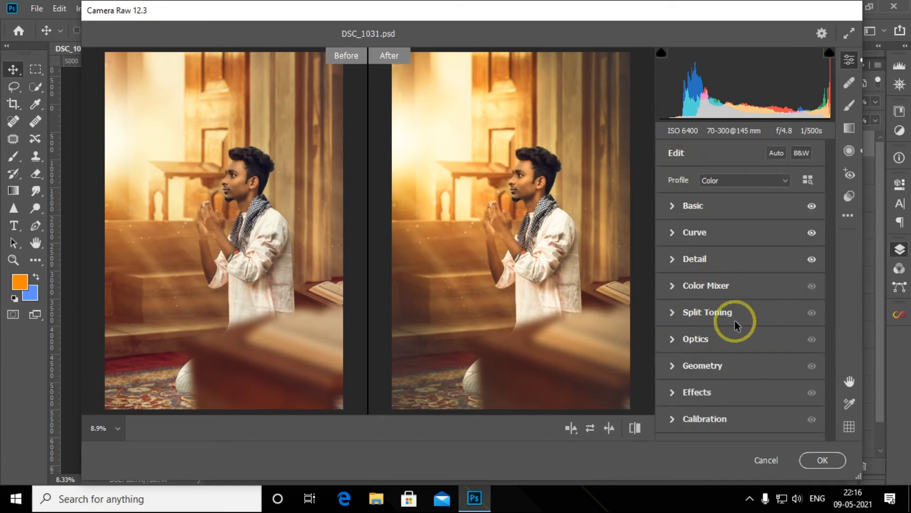
pyautogui.click(824, 459)
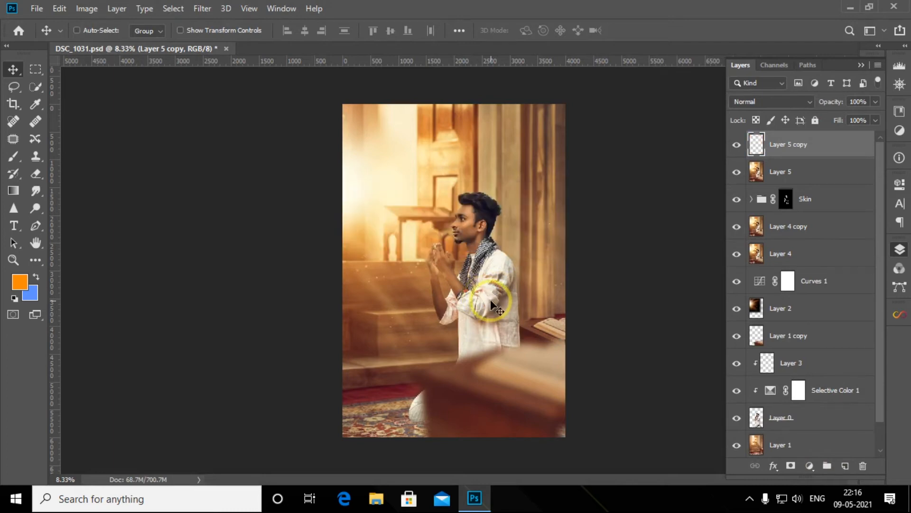
# - Flatten the image into a single unlocked layer and duplicate that layer twice
pyautogui.rightClick(810, 143)
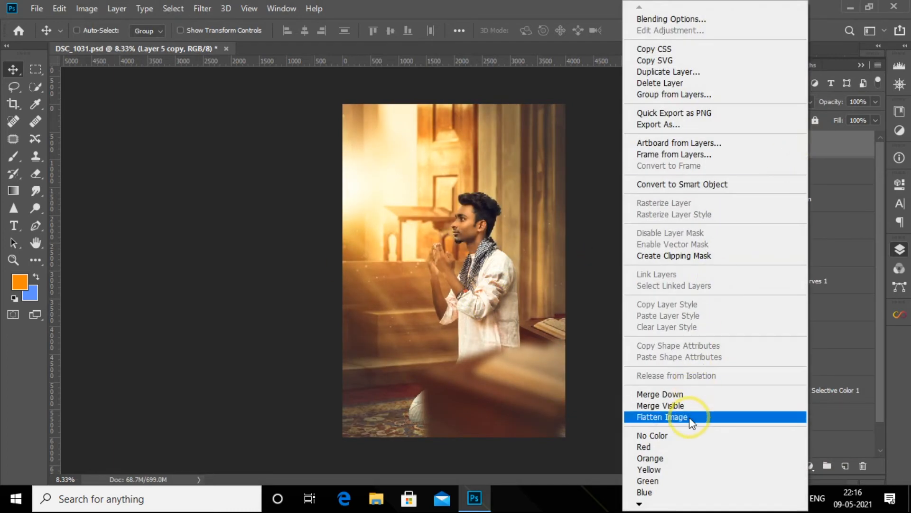
pyautogui.click(686, 416)
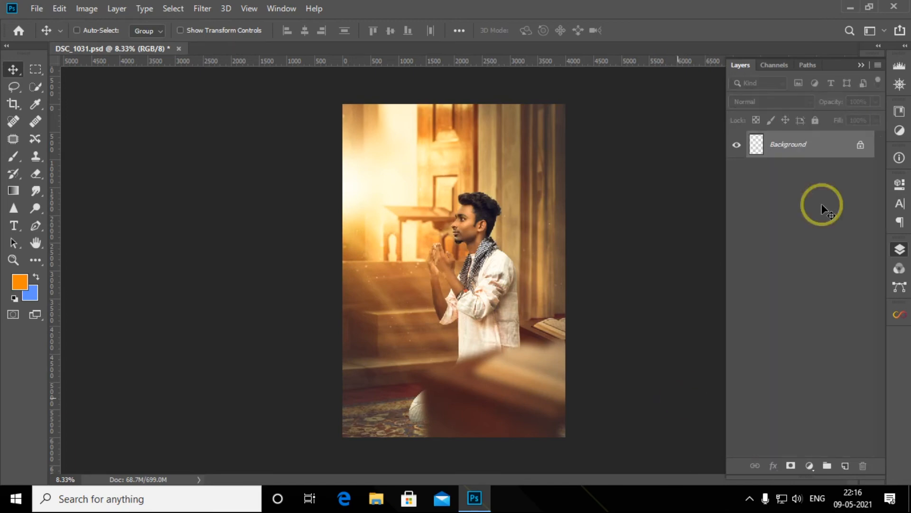
pyautogui.click(862, 143)
pyautogui.hotkey('ctrl', 'j')
pyautogui.hotkey('ctrl', 'j')
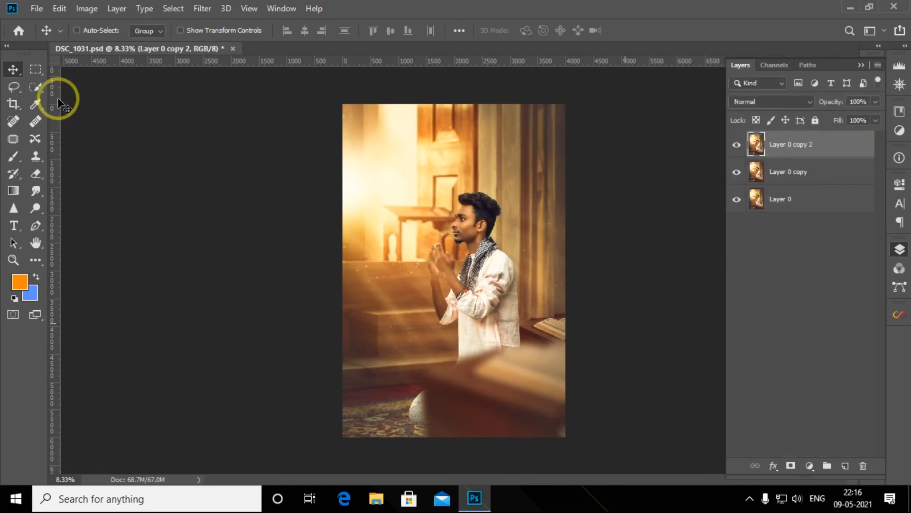
# - Try to place the DL Creative (5) lettering image as an embedded file
pyautogui.click(34, 9)
pyautogui.click(78, 261)
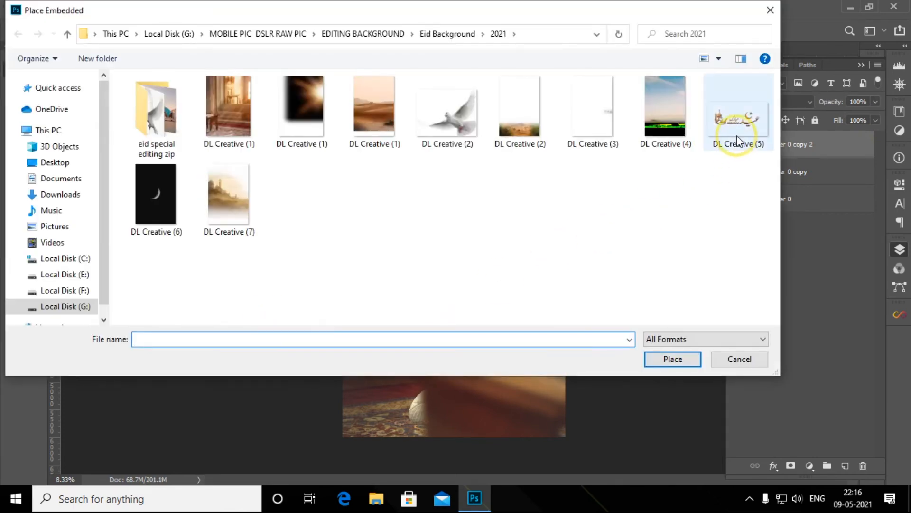
pyautogui.click(737, 138)
pyautogui.click(672, 358)
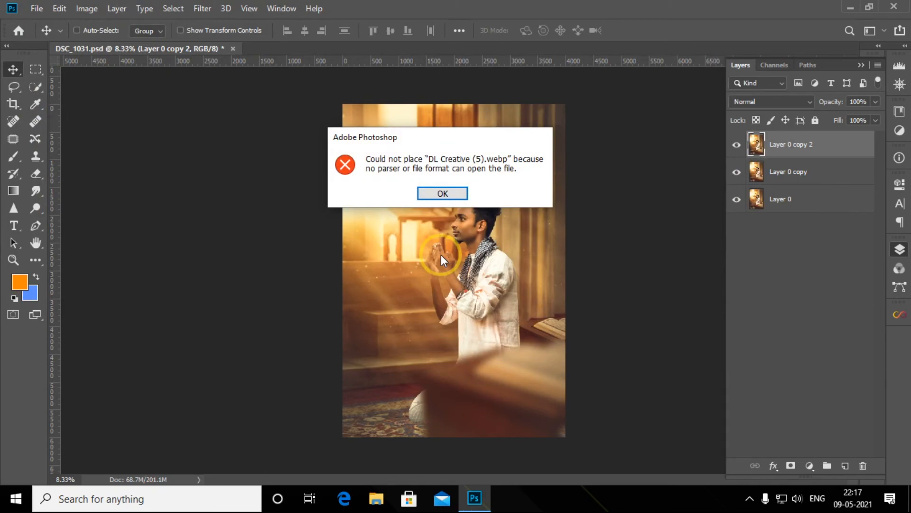
pyautogui.click(443, 193)
# - Try to place the flying dove image DL Creative (2) as an embedded file
pyautogui.click(36, 9)
pyautogui.click(105, 270)
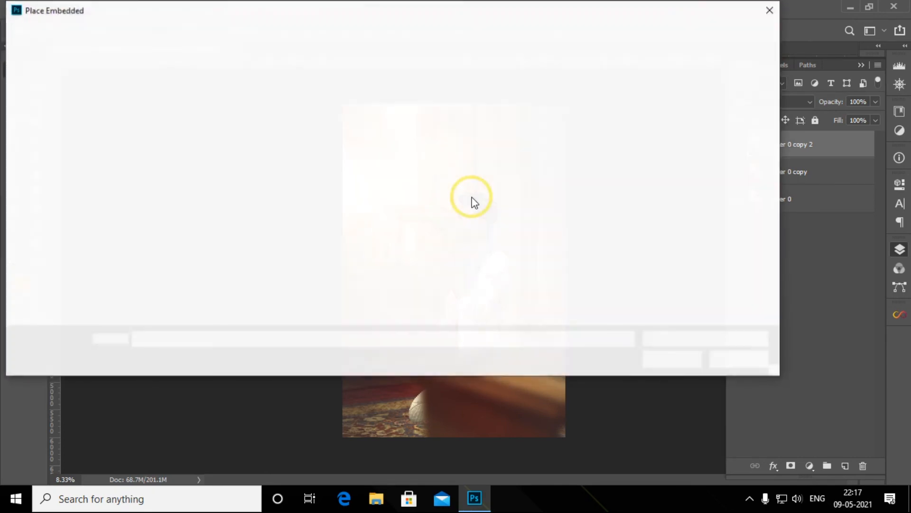
pyautogui.click(458, 133)
pyautogui.click(659, 354)
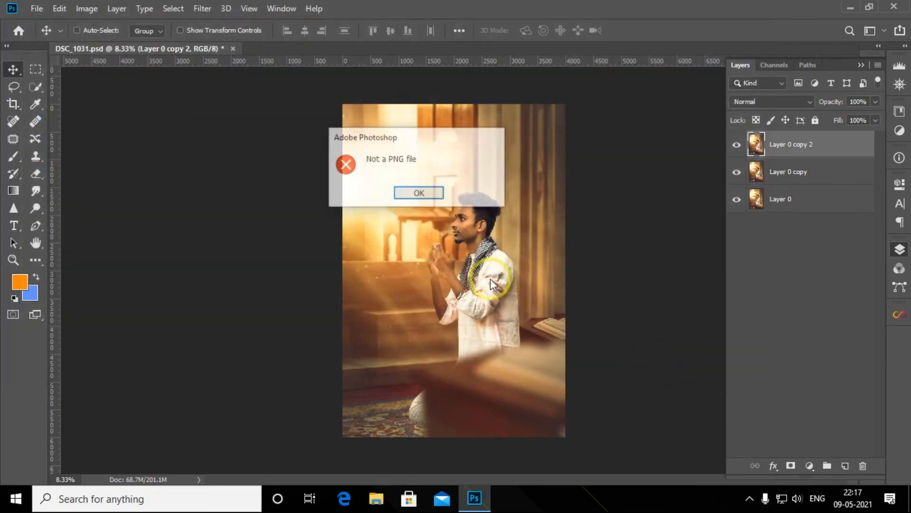
pyautogui.click(431, 191)
# - Place the Eid Mubarak handwritten lettering image from the eid special editing zip folder, scaled to 200%
pyautogui.click(37, 9)
pyautogui.click(71, 261)
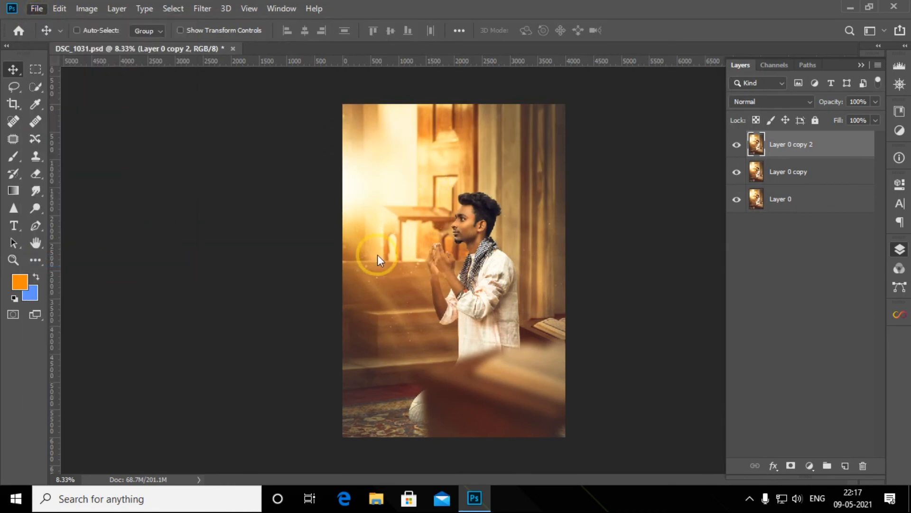
pyautogui.doubleClick(180, 142)
pyautogui.click(219, 151)
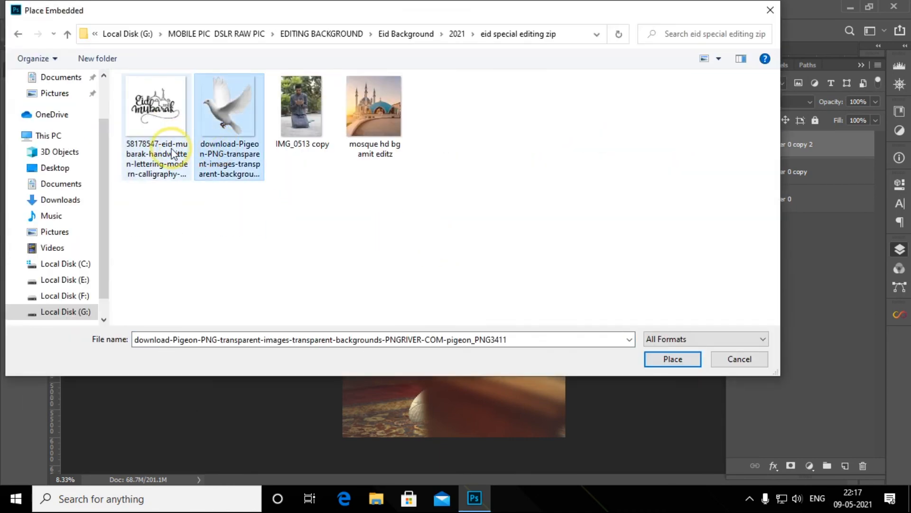
pyautogui.click(157, 128)
pyautogui.click(673, 358)
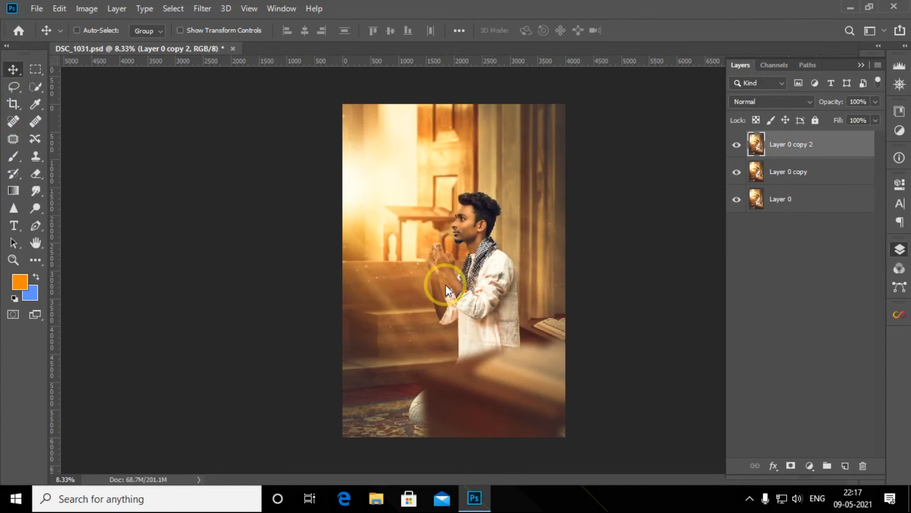
pyautogui.moveTo(299, 30); pyautogui.dragTo(370, 83)
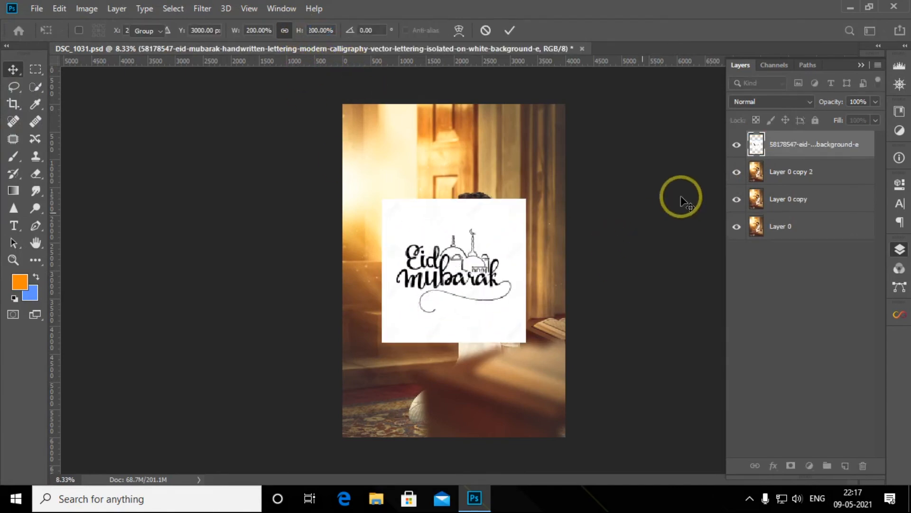
pyautogui.press('Return')
# - Rasterize the Eid Mubarak lettering layer and remove its white background with the Magic Eraser
pyautogui.rightClick(635, 221)
pyautogui.click(667, 238)
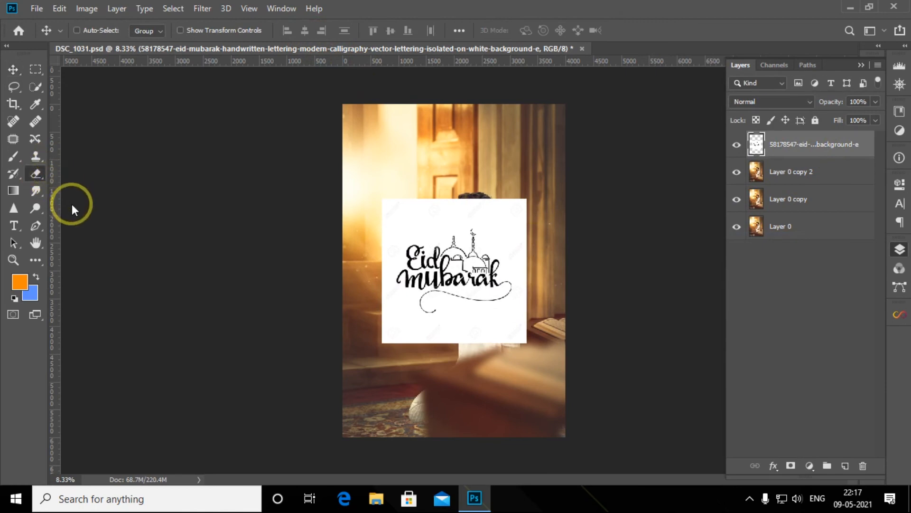
pyautogui.rightClick(40, 175)
pyautogui.click(72, 190)
pyautogui.rightClick(33, 172)
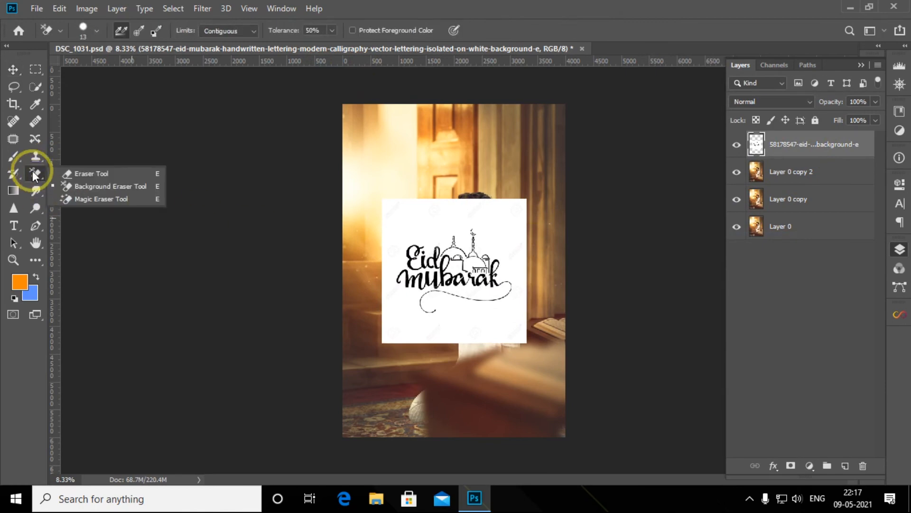
pyautogui.click(70, 197)
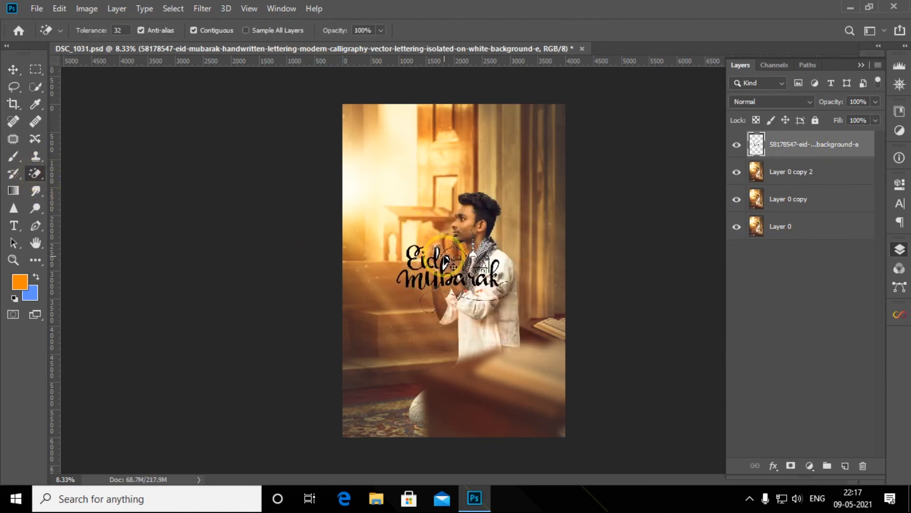
pyautogui.scroll(2, 448, 262)
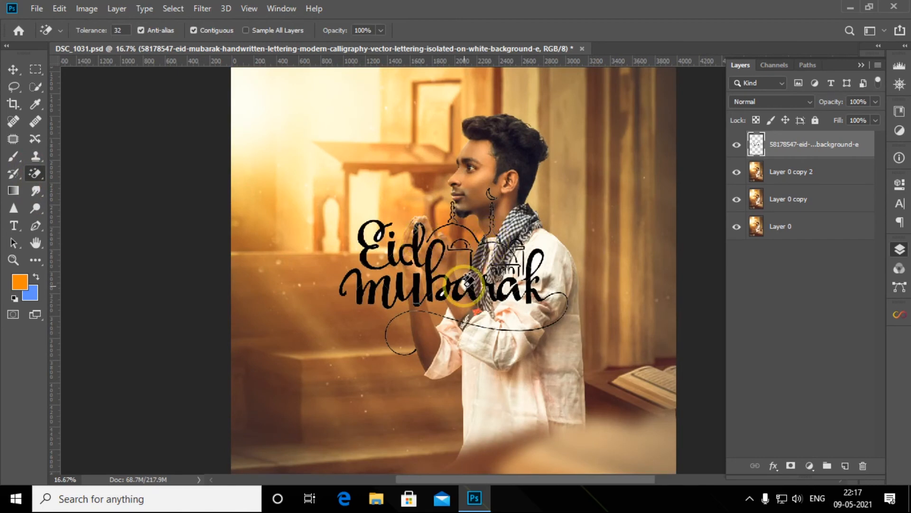
pyautogui.scroll(2, 445, 290)
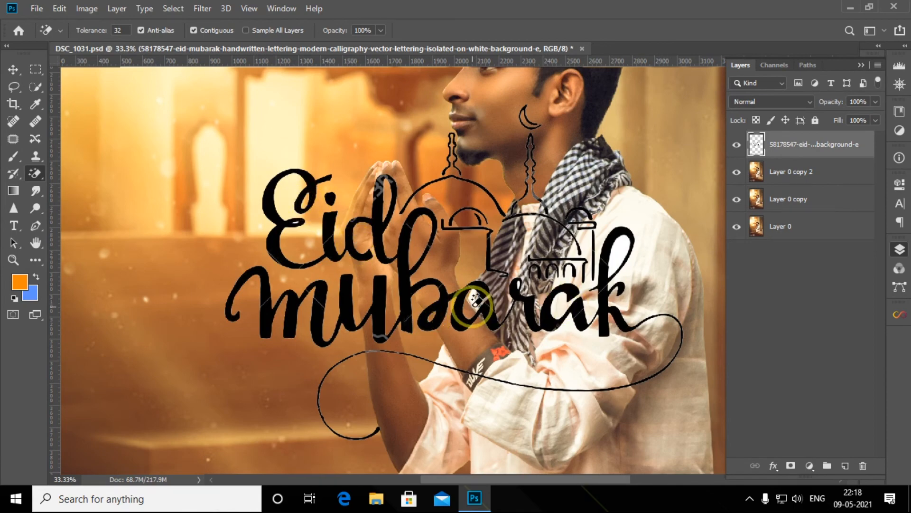
# - Load the Eid Mubarak lettering as a selection and set the Brush foreground colour to white (ffffff)
pyautogui.scroll(-2, 502, 316)
pyautogui.keyDown('ctrl'); pyautogui.click(759, 144); pyautogui.keyUp('ctrl')
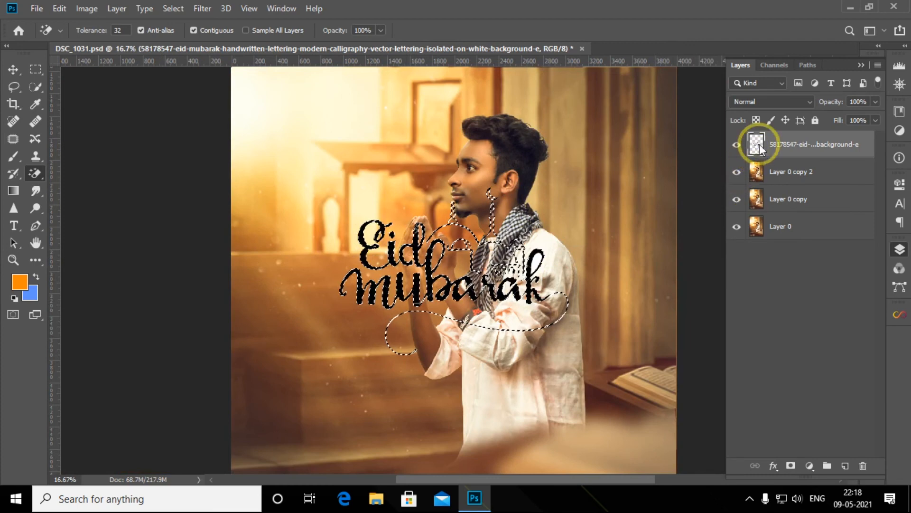
pyautogui.click(13, 156)
pyautogui.click(20, 281)
pyautogui.moveTo(547, 129); pyautogui.dragTo(535, 97)
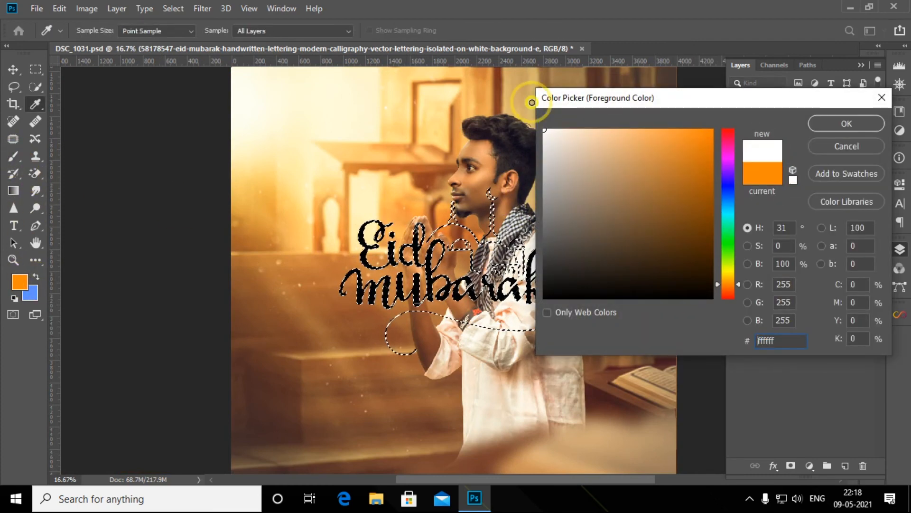
pyautogui.click(838, 120)
# - Paint the selected Eid Mubarak lettering white with a 1100 px brush at 100% opacity
pyautogui.rightClick(357, 232)
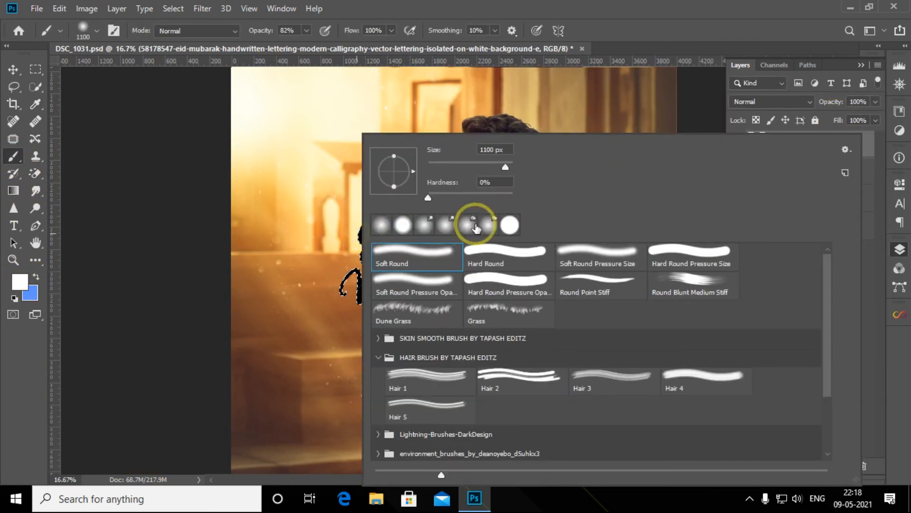
pyautogui.press('Return')
pyautogui.moveTo(361, 199)
pyautogui.mouseDown()
pyautogui.moveTo(387, 214)
pyautogui.moveTo(397, 332)
pyautogui.mouseUp()
pyautogui.moveTo(260, 30); pyautogui.dragTo(285, 30)
pyautogui.moveTo(368, 230)
pyautogui.mouseDown()
pyautogui.moveTo(468, 214)
pyautogui.moveTo(537, 299)
pyautogui.moveTo(469, 233)
pyautogui.mouseUp()
pyautogui.hotkey('ctrl', 'z')
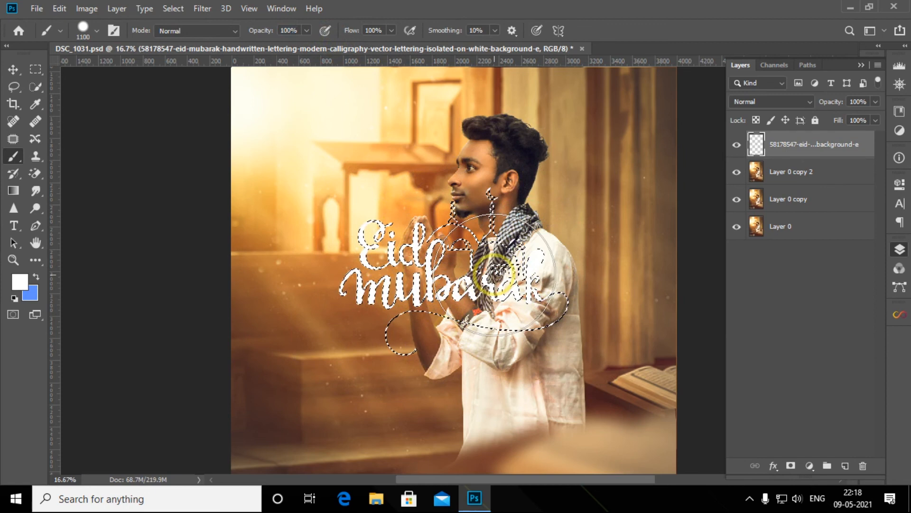
# - Deselect the Eid Mubarak lettering and move it straight down about 2100 px, over the carpet in the image's lower part
pyautogui.hotkey('ctrl', 'd')
pyautogui.hotkey('ctrl', '-')
pyautogui.hotkey('ctrl', '-')
pyautogui.click(14, 68)
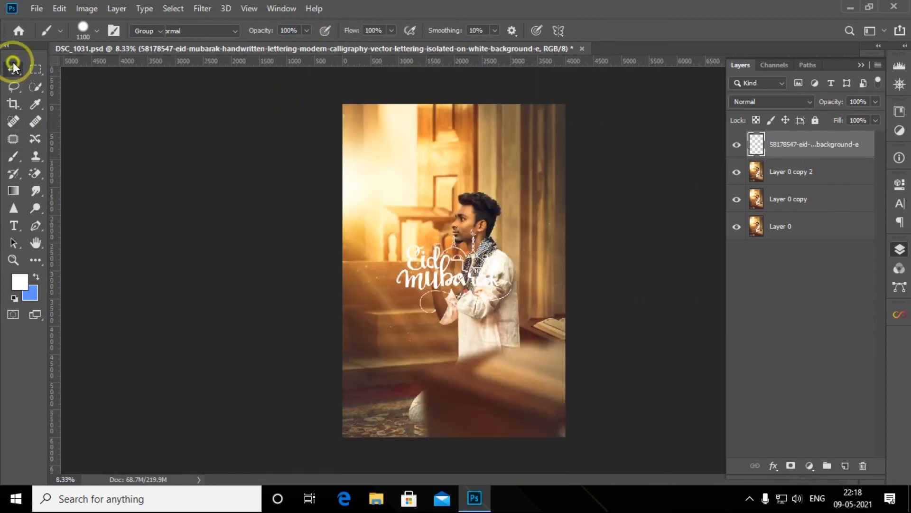
pyautogui.moveTo(444, 282); pyautogui.dragTo(444, 398)
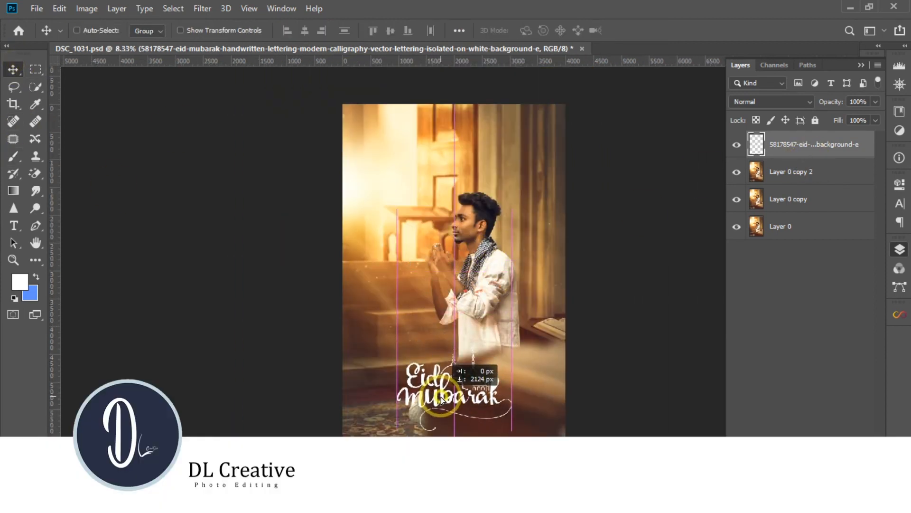
# - Place the download-Pigeon PNG image from the eid special editing zip folder beside the Eid Mubarak lettering
pyautogui.click(37, 9)
pyautogui.click(101, 262)
pyautogui.click(228, 107)
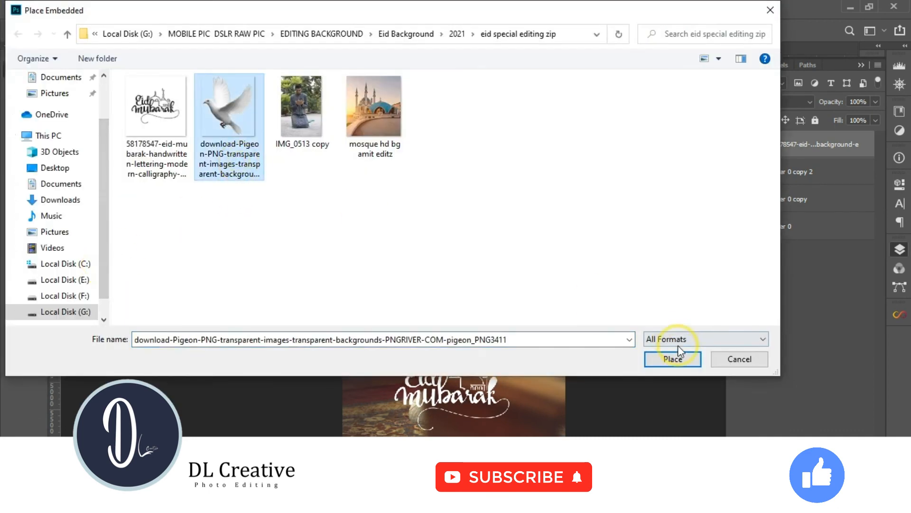
pyautogui.click(673, 359)
pyautogui.moveTo(537, 366); pyautogui.dragTo(497, 368)
pyautogui.press('Return')
# - Free-transform the pigeon and position it just above the right end of the Eid Mubarak lettering
pyautogui.hotkey('ctrl', 't')
pyautogui.moveTo(531, 334)
pyautogui.mouseDown()
pyautogui.moveTo(533, 375)
pyautogui.moveTo(533, 315)
pyautogui.mouseUp()
pyautogui.press('Return')
pyautogui.moveTo(511, 354); pyautogui.dragTo(507, 360)
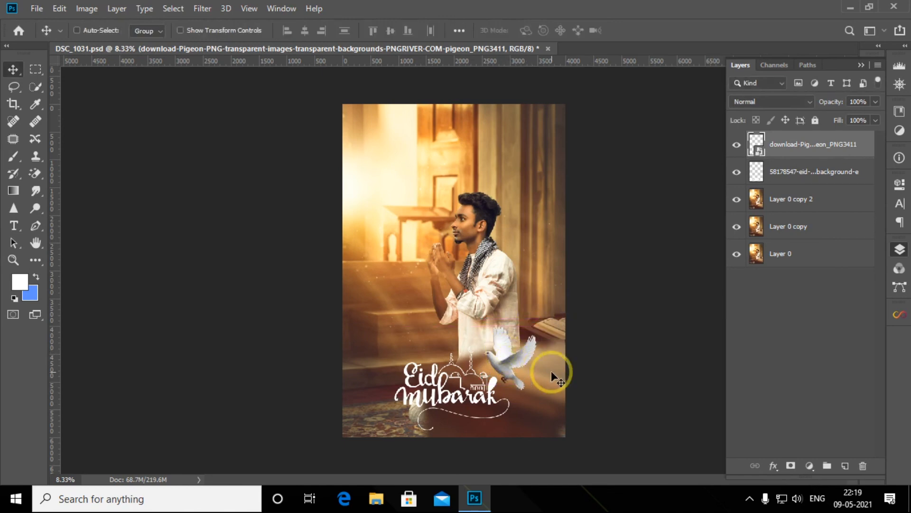
pyautogui.press('Left')
pyautogui.press('Left')
pyautogui.press('Left')
pyautogui.press('Left')
pyautogui.press('Left')
pyautogui.press('Left')
pyautogui.press('Up')
pyautogui.press('Up')
pyautogui.press('Up')
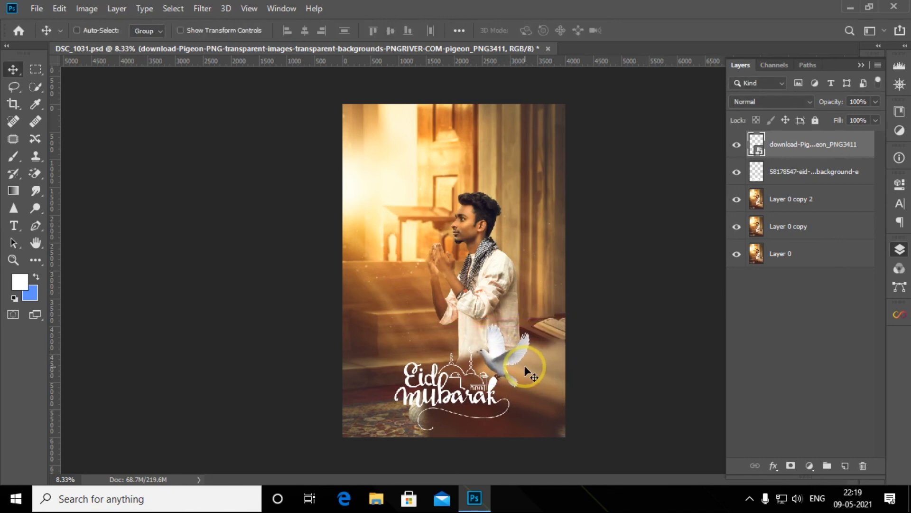
# - Duplicate Layer 0 copy 2, move the duplicate above the Eid Mubarak lettering layer and clip it to the lettering
pyautogui.click(792, 202)
pyautogui.hotkey('ctrl', 'j')
pyautogui.moveTo(795, 203); pyautogui.dragTo(798, 164)
pyautogui.rightClick(799, 163)
pyautogui.click(697, 256)
# - Scale the clipped image copy to 72% and position it so its texture fills the Eid Mubarak lettering
pyautogui.hotkey('ctrl', 't')
pyautogui.moveTo(564, 103); pyautogui.dragTo(513, 210)
pyautogui.moveTo(476, 283); pyautogui.dragTo(485, 259)
pyautogui.press('Return')
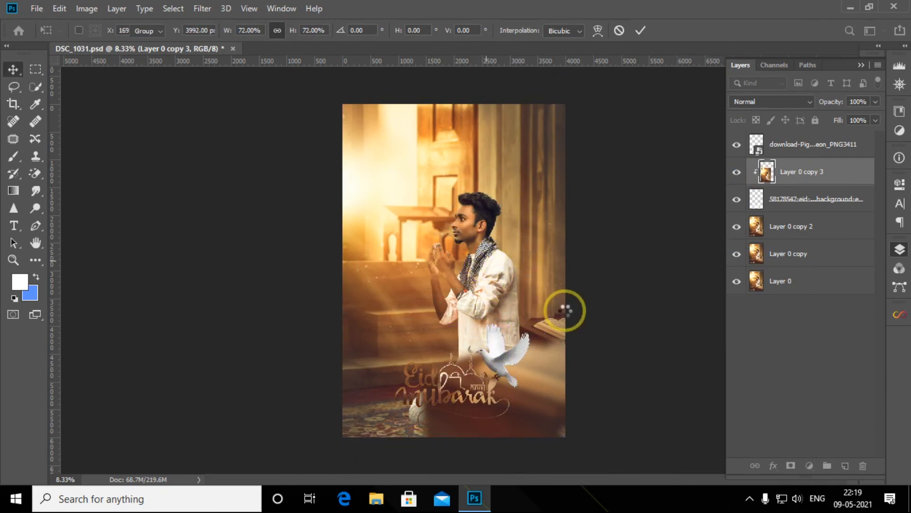
# - Add a black Drop Shadow to the lettering layer: Normal blend mode, opacity 72%, distance 26 px, spread 11%, size 18 px
pyautogui.click(794, 208)
pyautogui.click(775, 463)
pyautogui.click(733, 360)
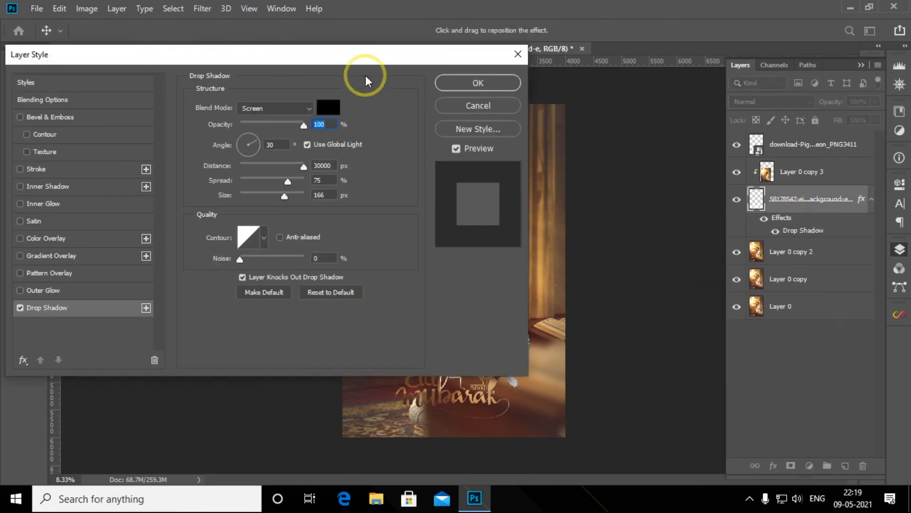
pyautogui.moveTo(360, 56); pyautogui.dragTo(437, 20)
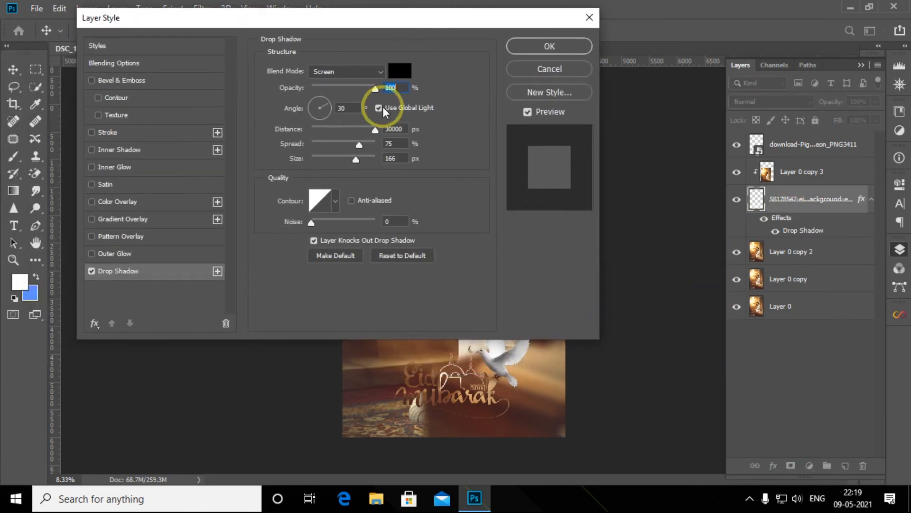
pyautogui.click(356, 71)
pyautogui.click(359, 82)
pyautogui.moveTo(375, 131); pyautogui.dragTo(321, 158)
pyautogui.moveTo(375, 89); pyautogui.dragTo(366, 93)
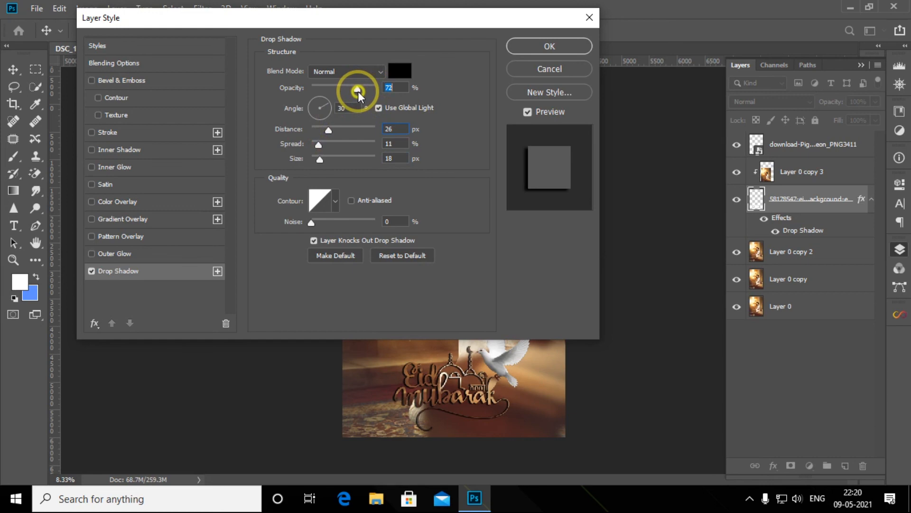
pyautogui.click(548, 47)
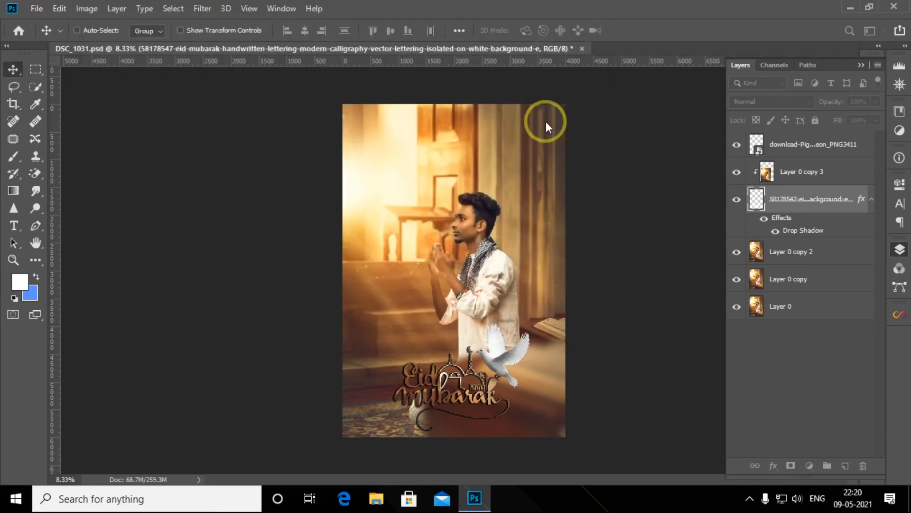
pyautogui.click(783, 174)
pyautogui.click(849, 103)
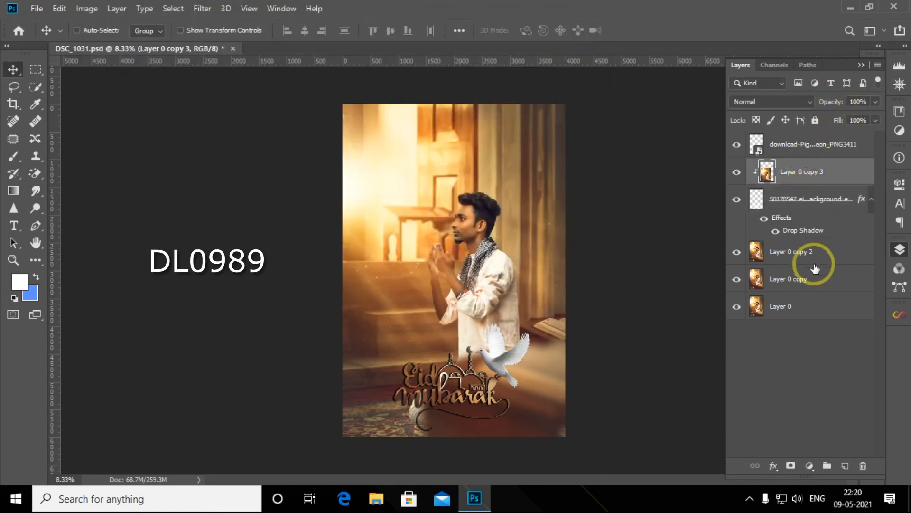
pyautogui.moveTo(819, 277); pyautogui.dragTo(614, 293)
# - Stamp all visible layers into a new merged layer above the pigeon layer
pyautogui.click(831, 150)
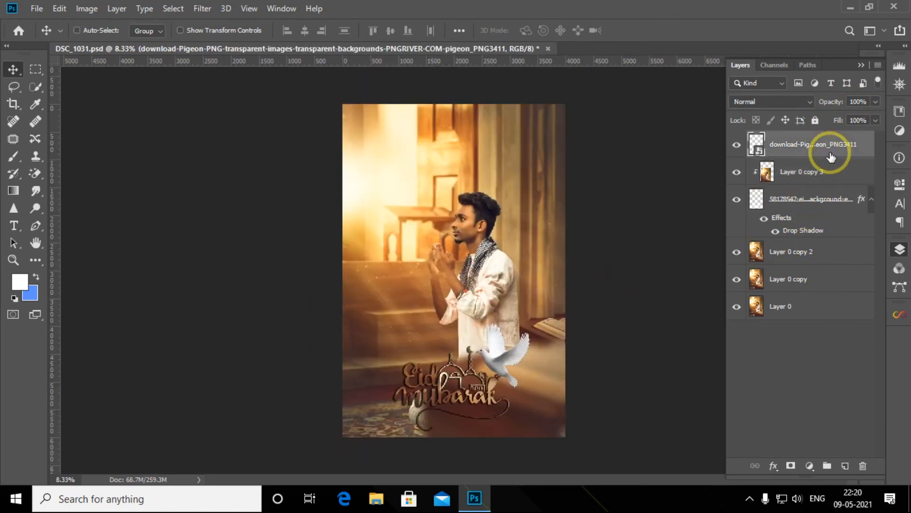
pyautogui.hotkey('ctrl', 'shift', 'alt', 'e')
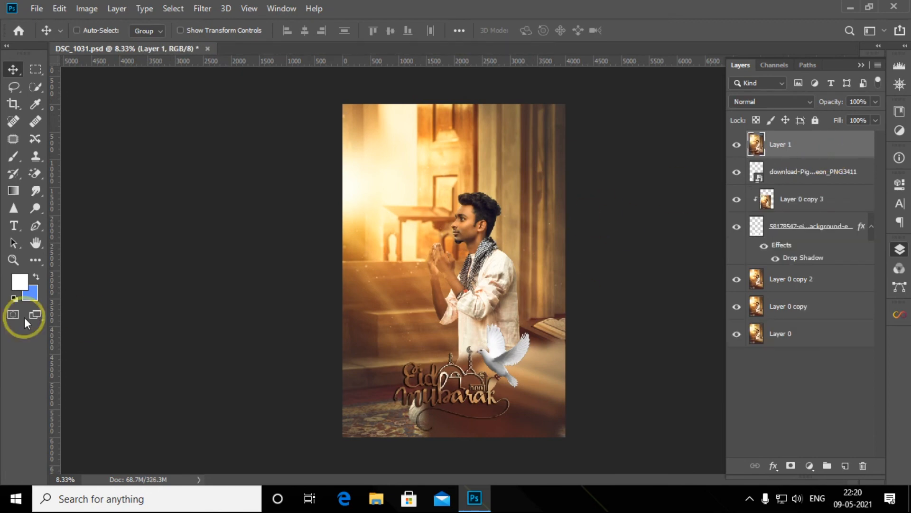
pyautogui.click(13, 260)
pyautogui.click(900, 254)
pyautogui.click(407, 34)
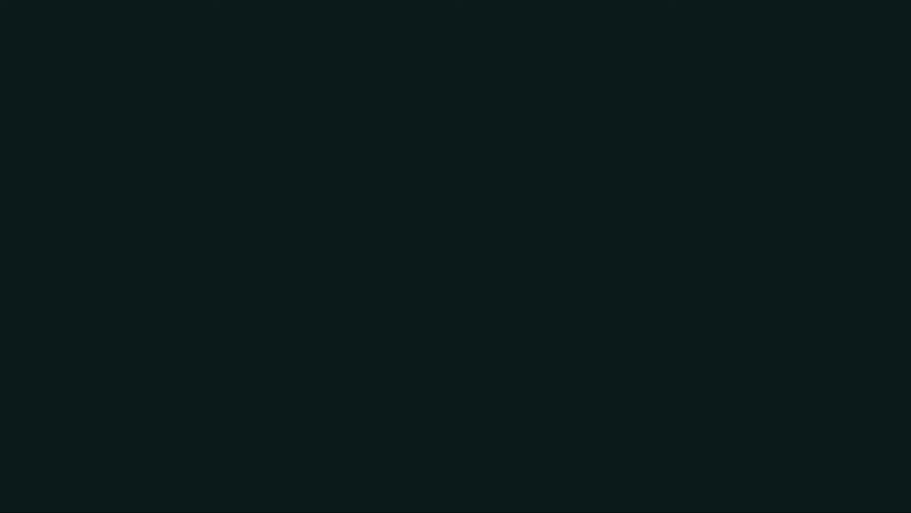